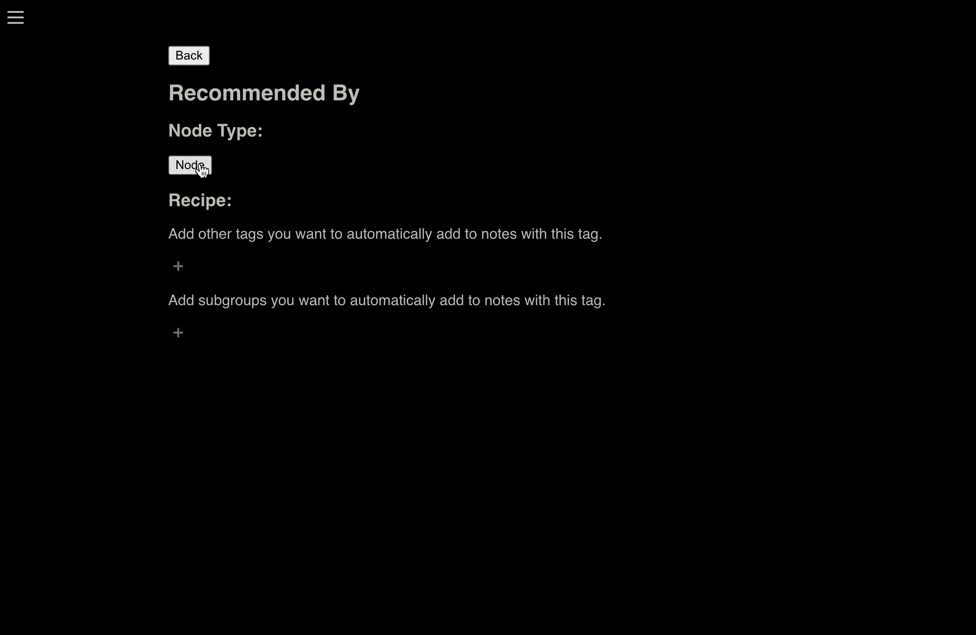
Set the Recommended By tag's type to Prop with Node values and return to its page.
{"action": "left_click", "coordinate": [191, 171]}
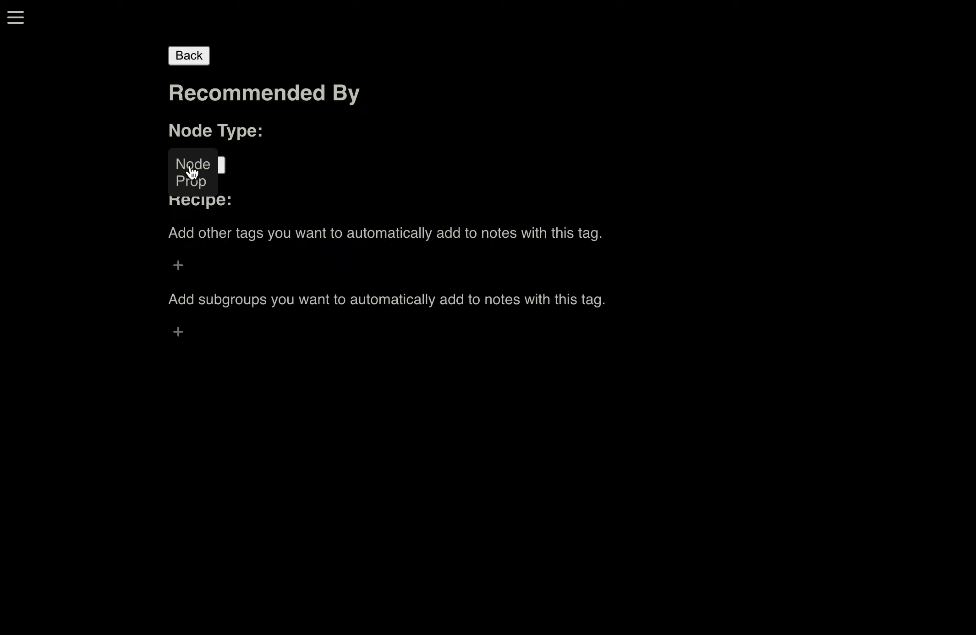
{"action": "left_click", "coordinate": [192, 183]}
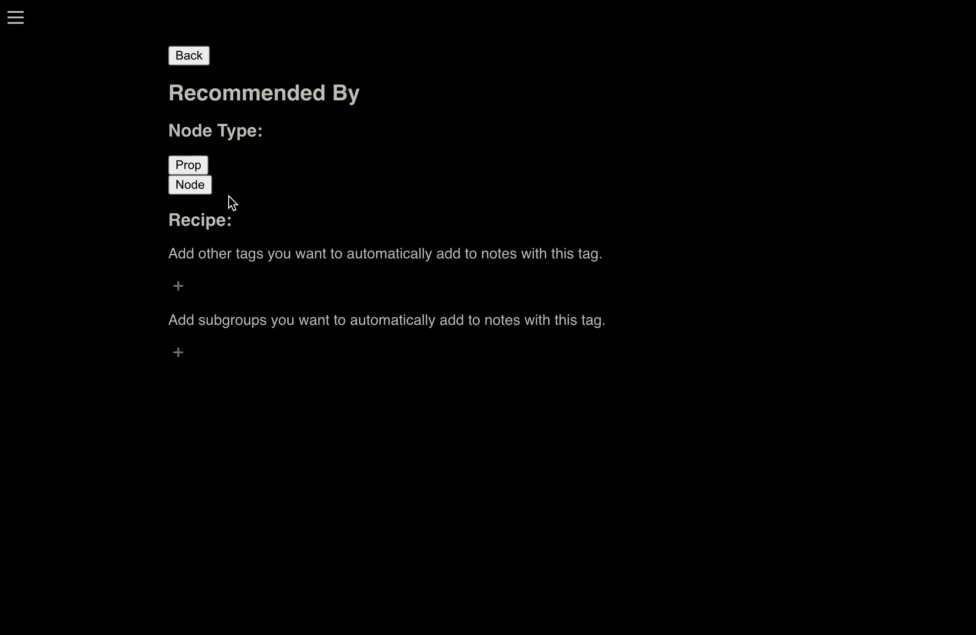
{"action": "left_click", "coordinate": [200, 186]}
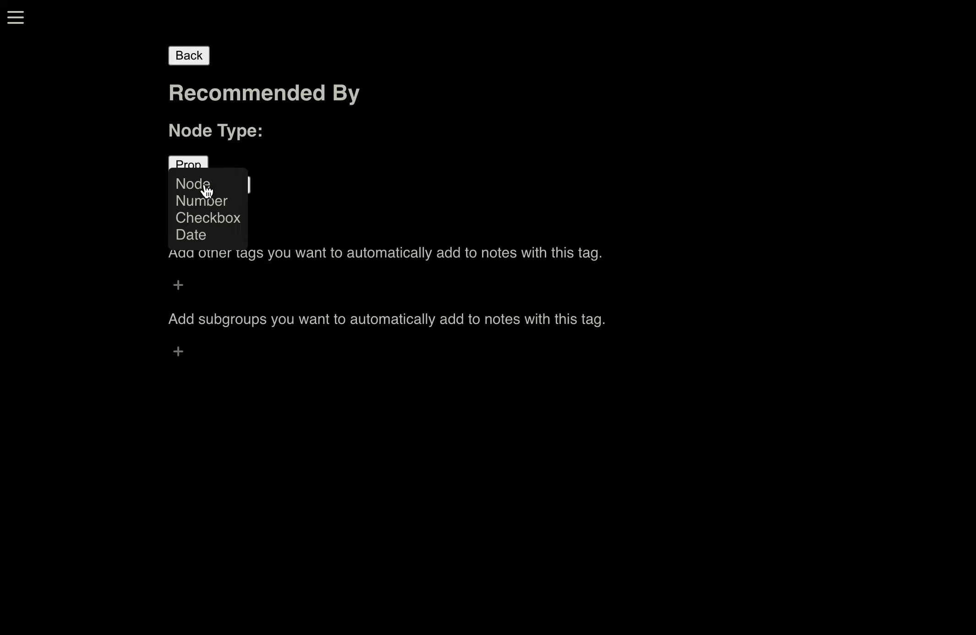
{"action": "left_click", "coordinate": [207, 188]}
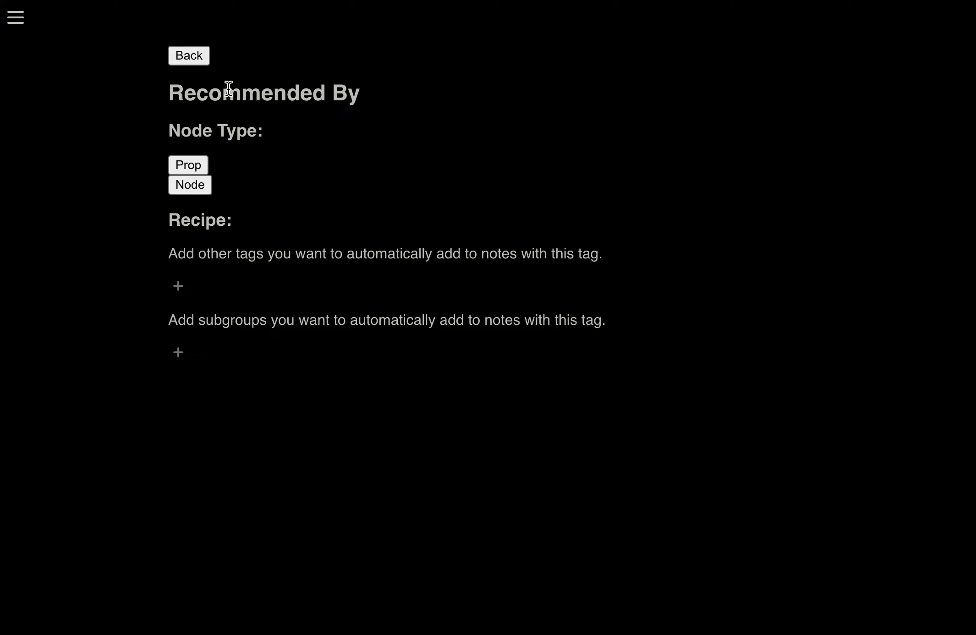
{"action": "left_click", "coordinate": [199, 57]}
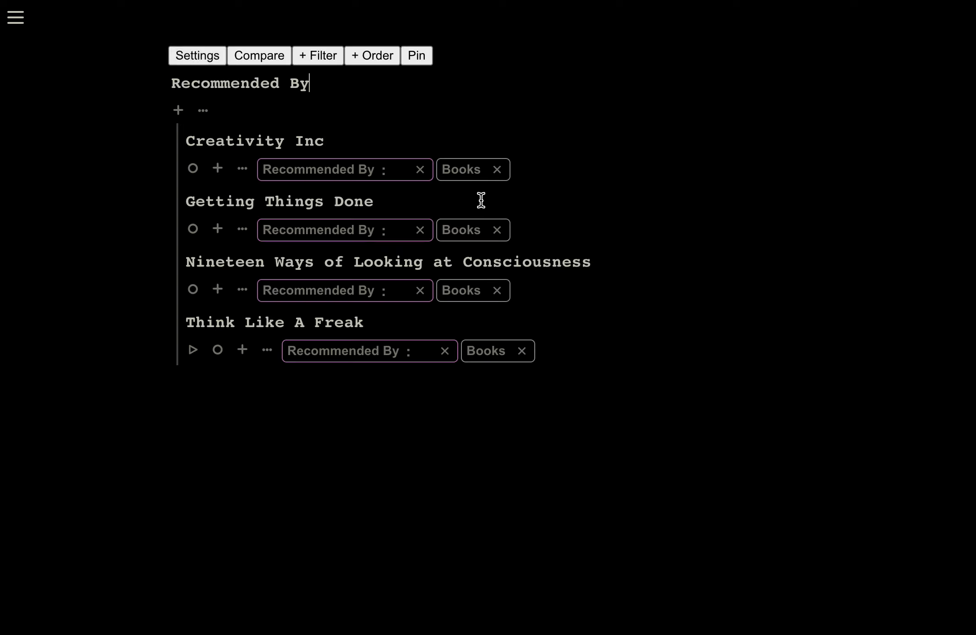
In the Books list, set Recommended By to My Brother for Think Like A Freak and to Reddit for Nineteen Ways of Looking at Consciousness.
{"action": "left_click", "coordinate": [465, 175]}
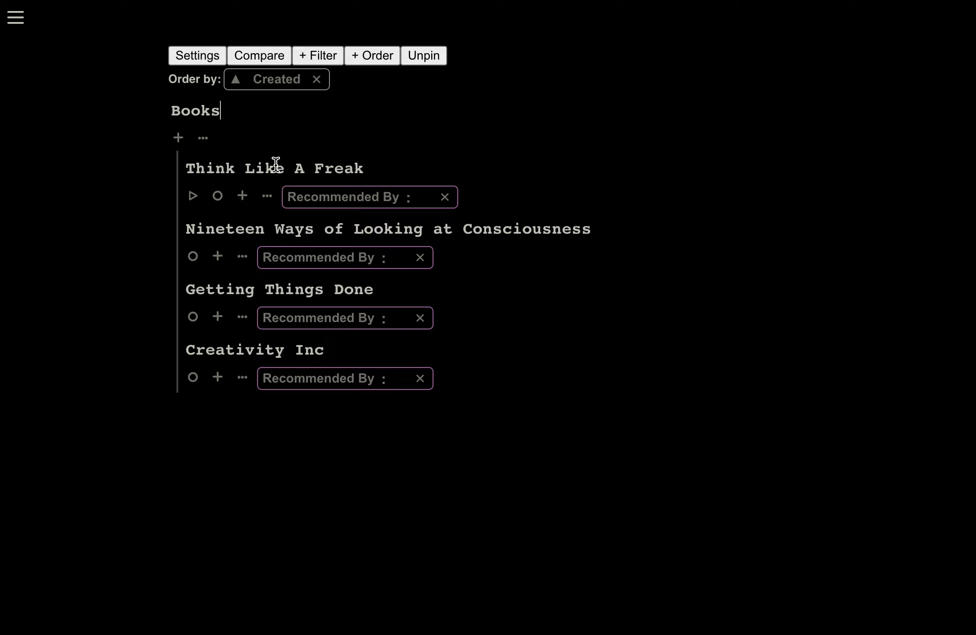
{"action": "left_click", "coordinate": [426, 199]}
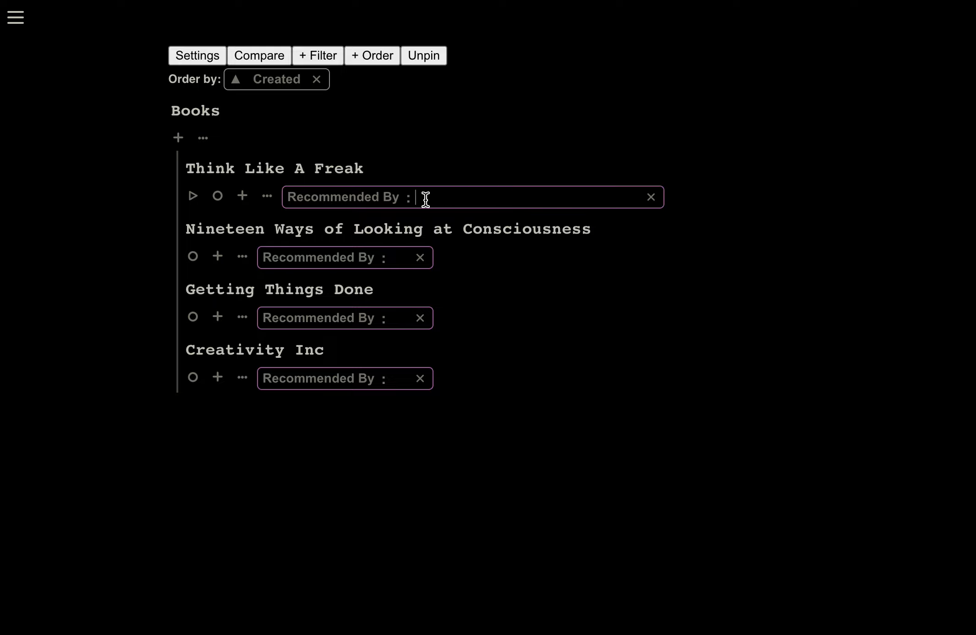
{"action": "type", "text": "My Brother"}
{"action": "key", "text": "Return"}
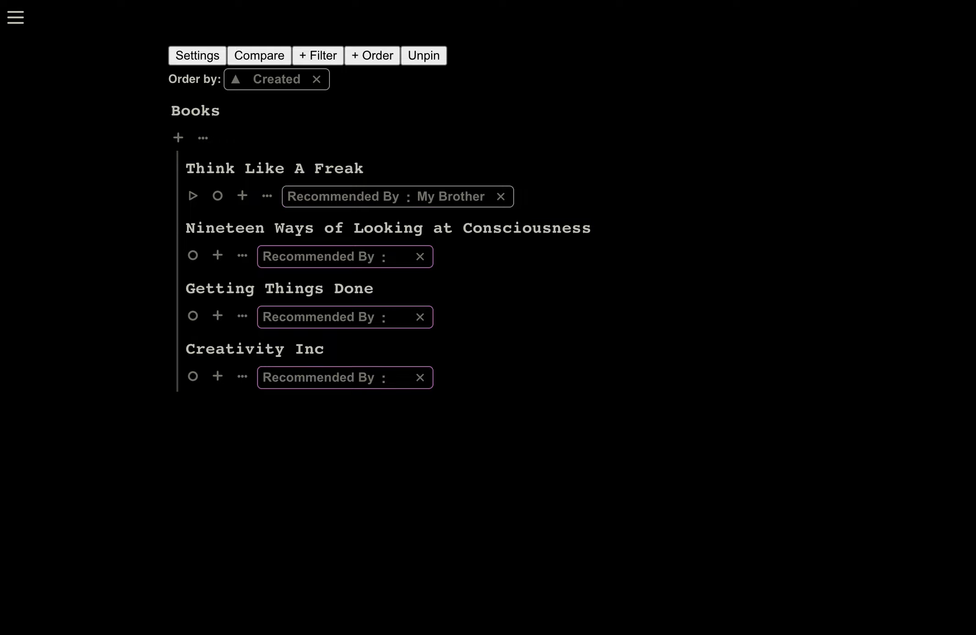
{"action": "left_click", "coordinate": [402, 260]}
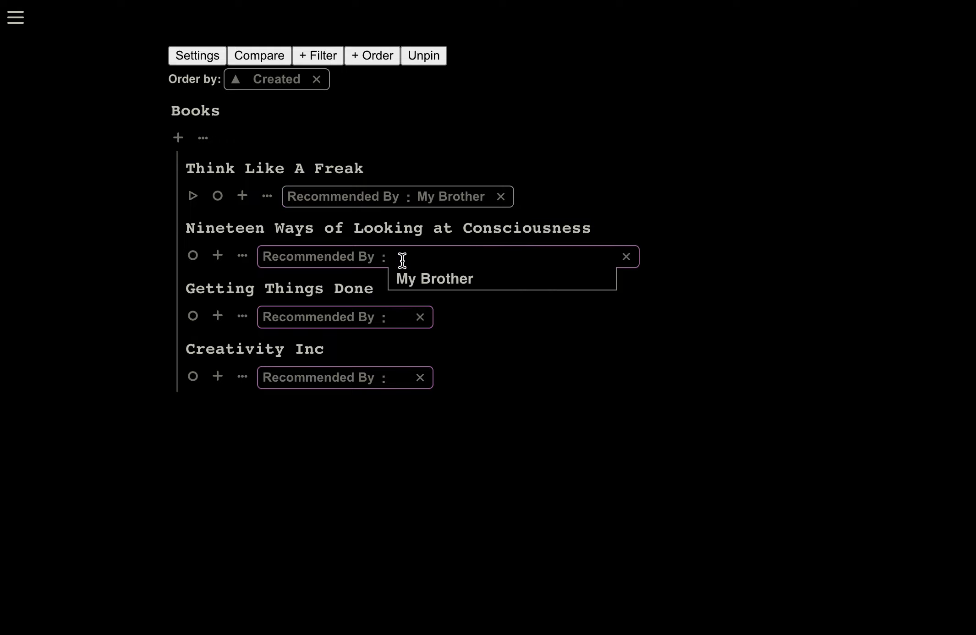
{"action": "type", "text": "Reddit"}
{"action": "key", "text": "Return"}
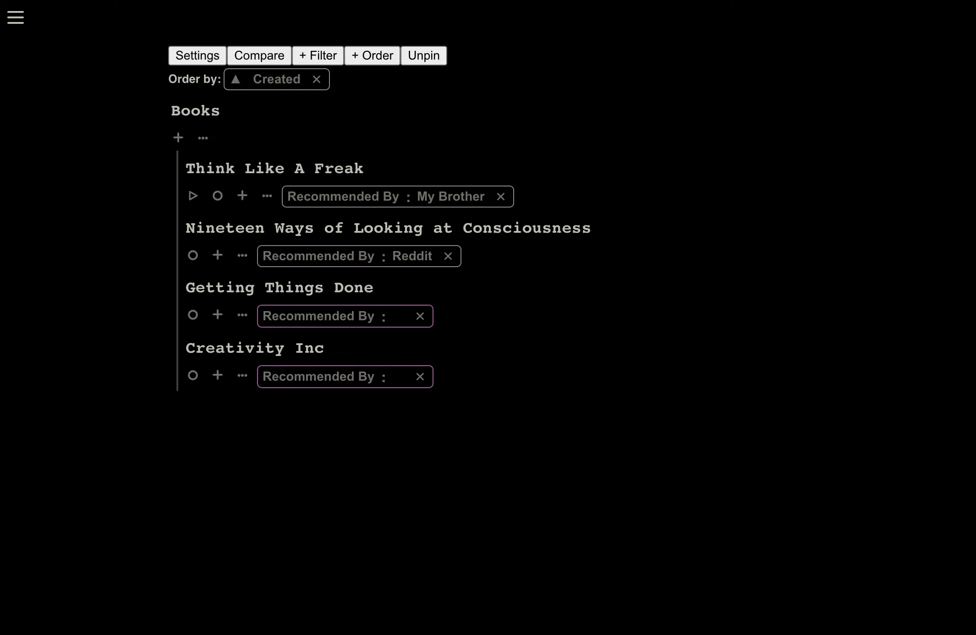
Set Recommended By to My Friend for Getting Things Done and to the existing My Brother value for Creativity Inc.
{"action": "left_click", "coordinate": [389, 315]}
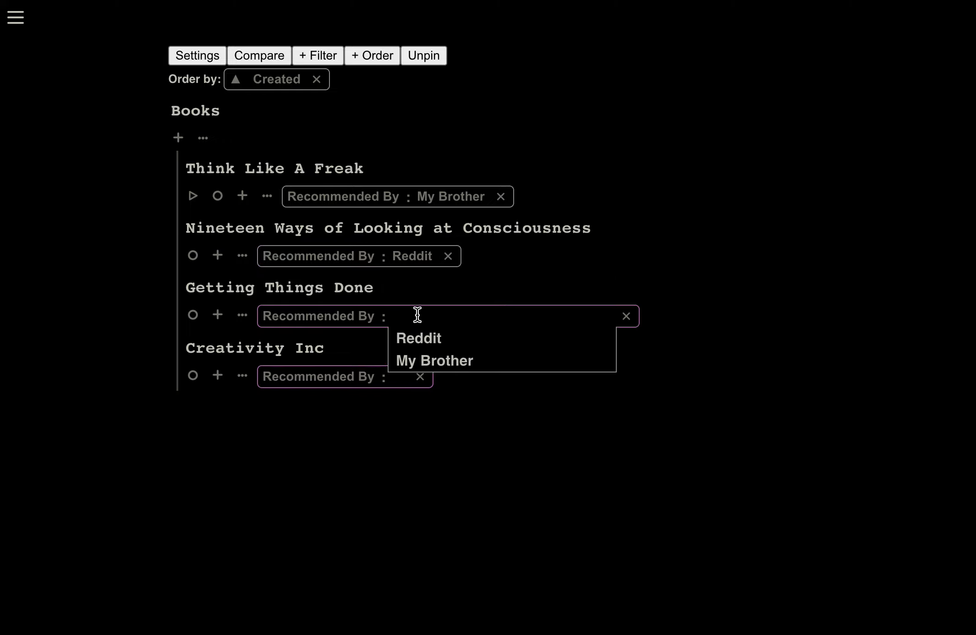
{"action": "type", "text": "My Friend"}
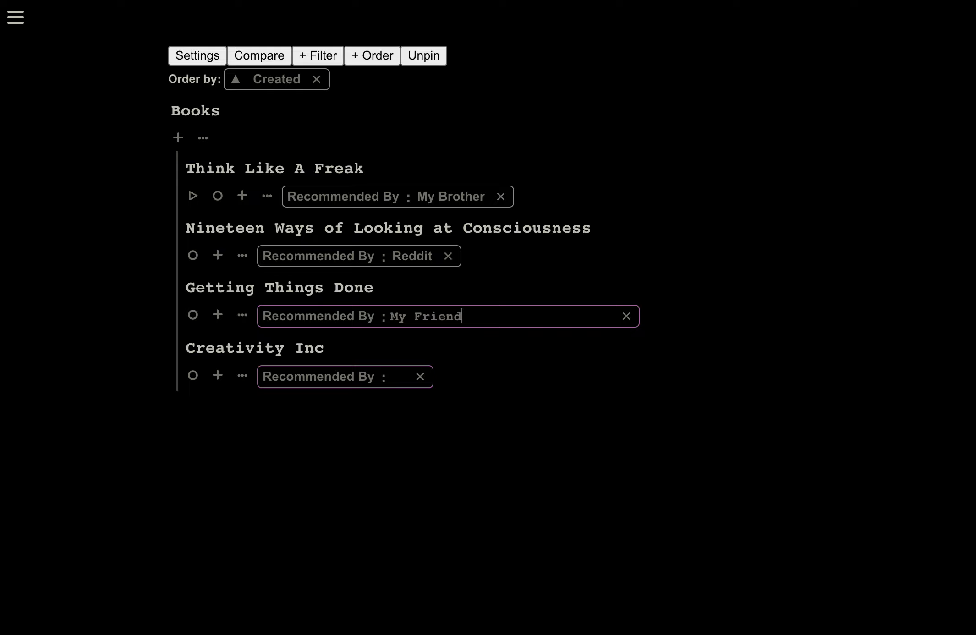
{"action": "key", "text": "Return"}
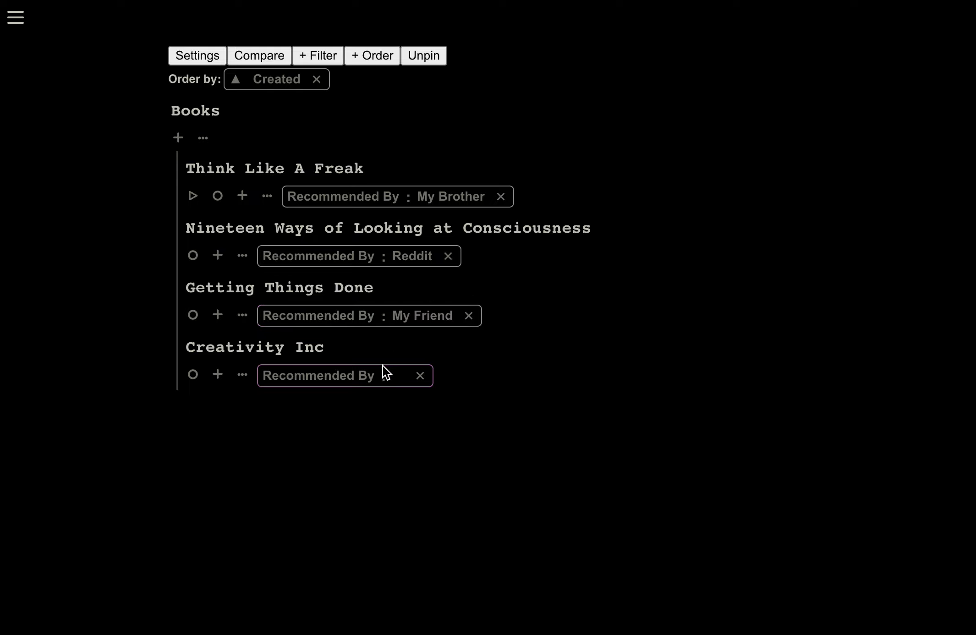
{"action": "left_click", "coordinate": [397, 377]}
{"action": "left_click", "coordinate": [475, 442]}
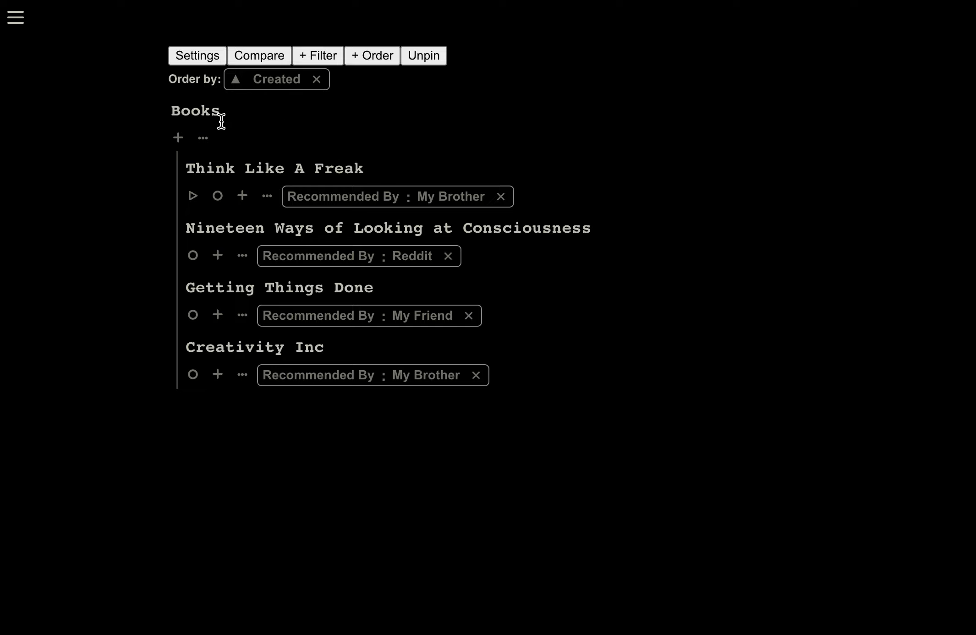
Filter the Books list to notes whose Recommended By is My Brother.
{"action": "left_click", "coordinate": [323, 67]}
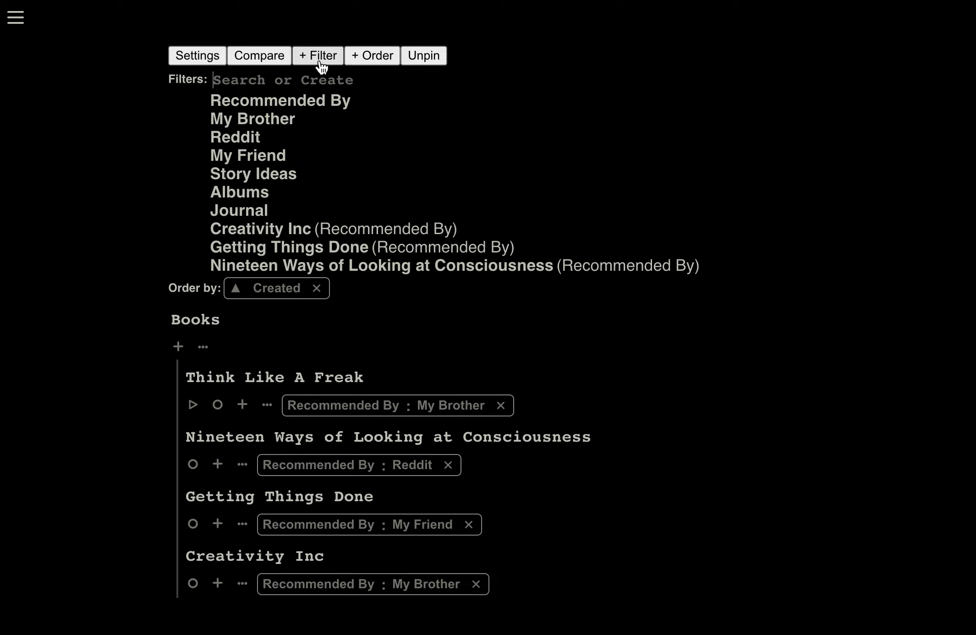
{"action": "left_click", "coordinate": [302, 100]}
{"action": "left_click", "coordinate": [367, 83]}
{"action": "left_click", "coordinate": [398, 101]}
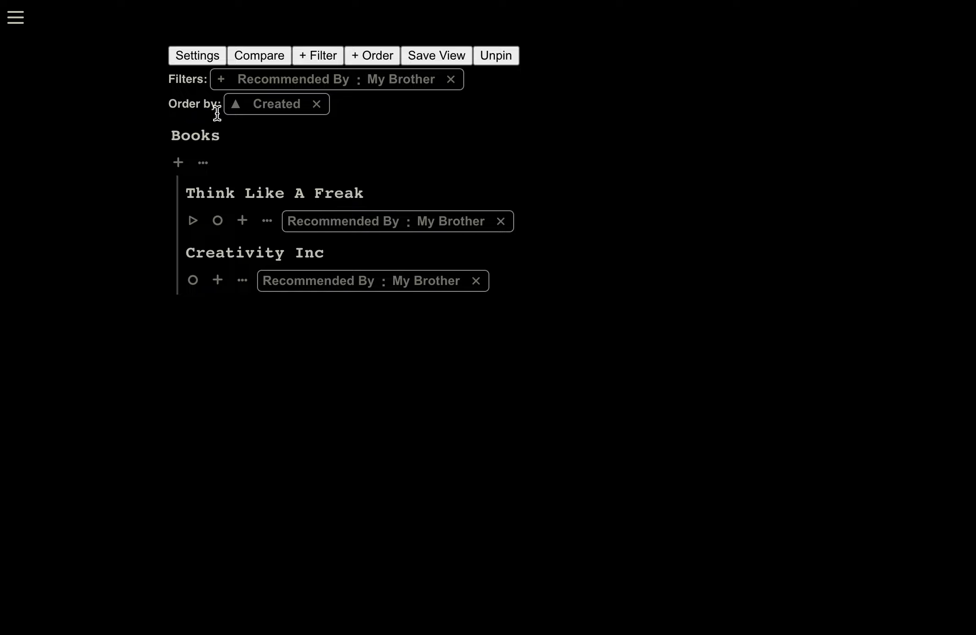
Search all notes for My Brother and open that note's page.
{"action": "left_click", "coordinate": [21, 20]}
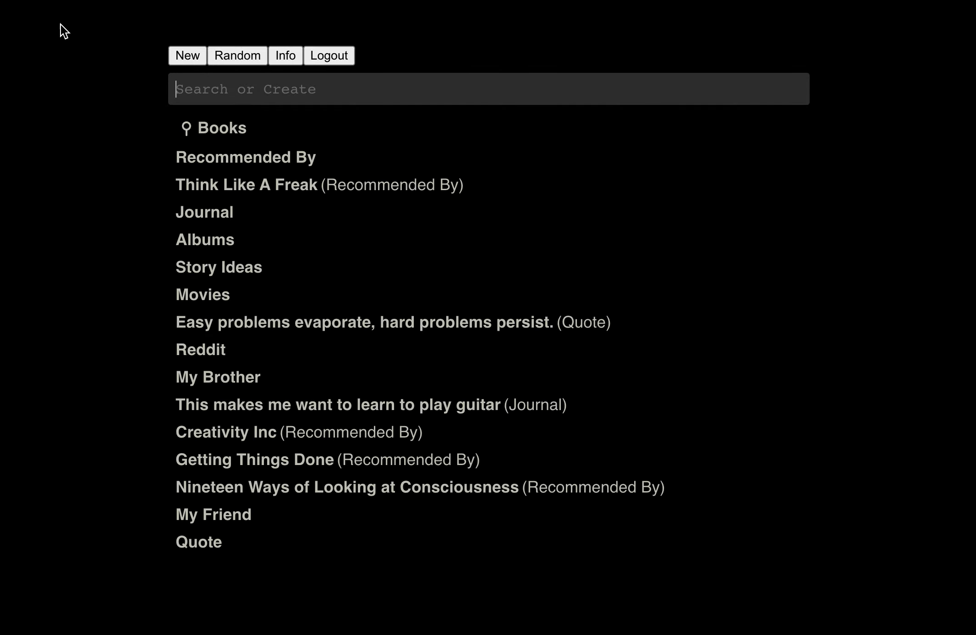
{"action": "type", "text": "My "}
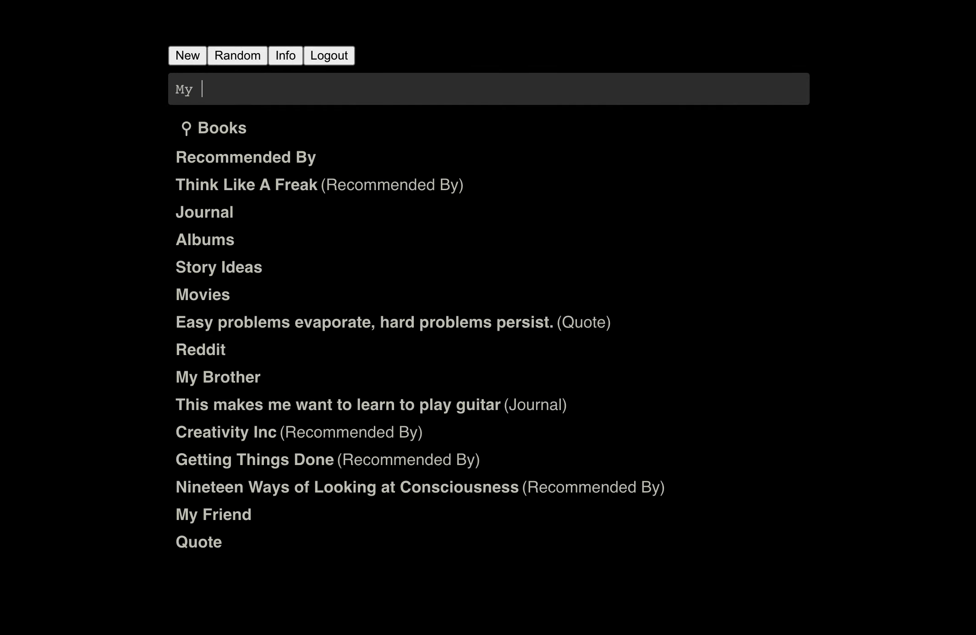
{"action": "type", "text": "Brother"}
{"action": "left_click", "coordinate": [240, 130]}
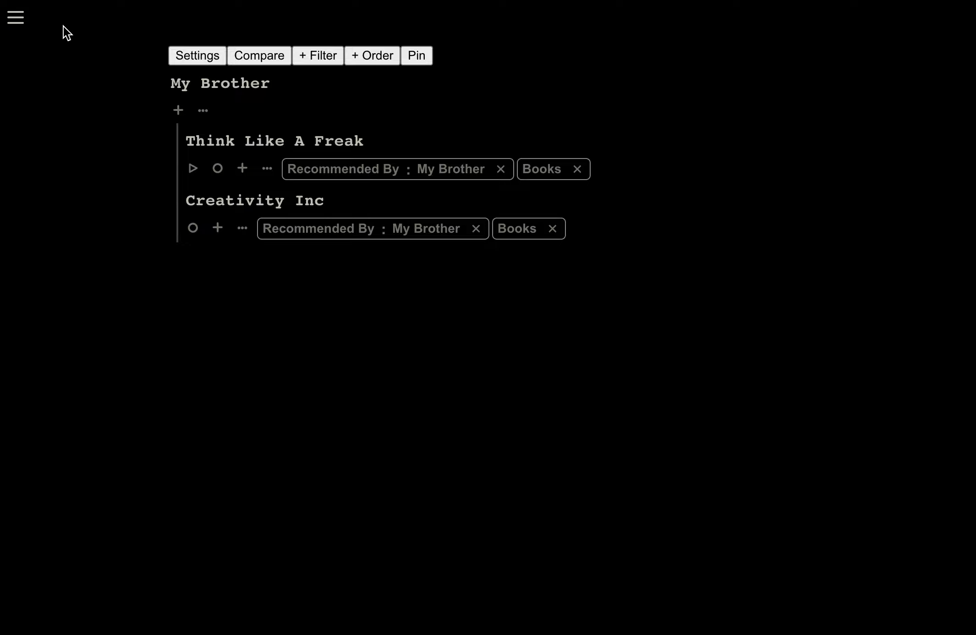
Add a Socks note below Creativity Inc on the My Brother page and tag it Gift Ideas.
{"action": "left_click", "coordinate": [389, 191]}
{"action": "key", "text": "Return"}
{"action": "type", "text": "Socks"}
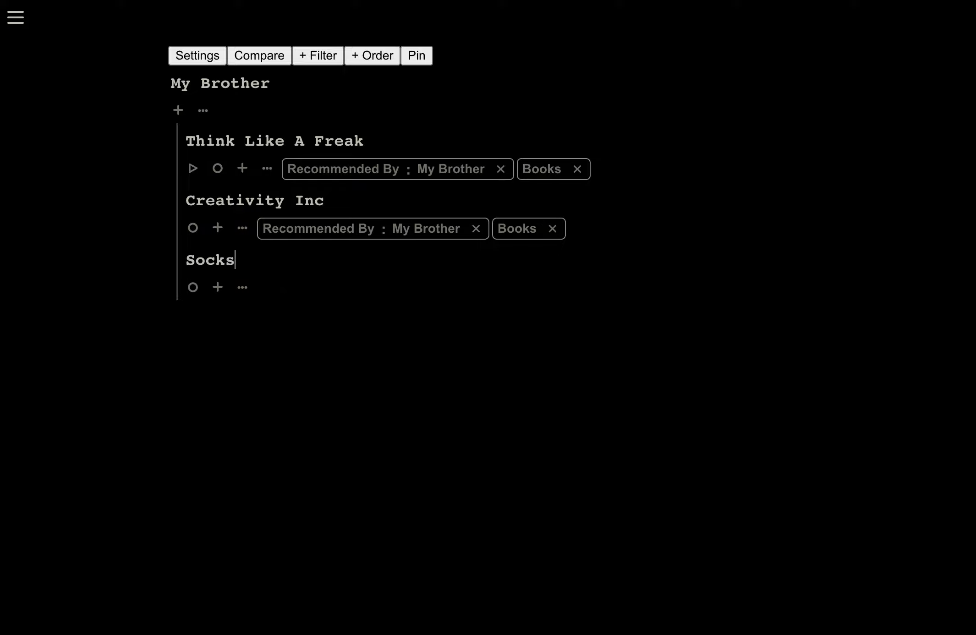
{"action": "left_click", "coordinate": [218, 287]}
{"action": "type", "text": "Gift Ideas"}
{"action": "key", "text": "Return"}
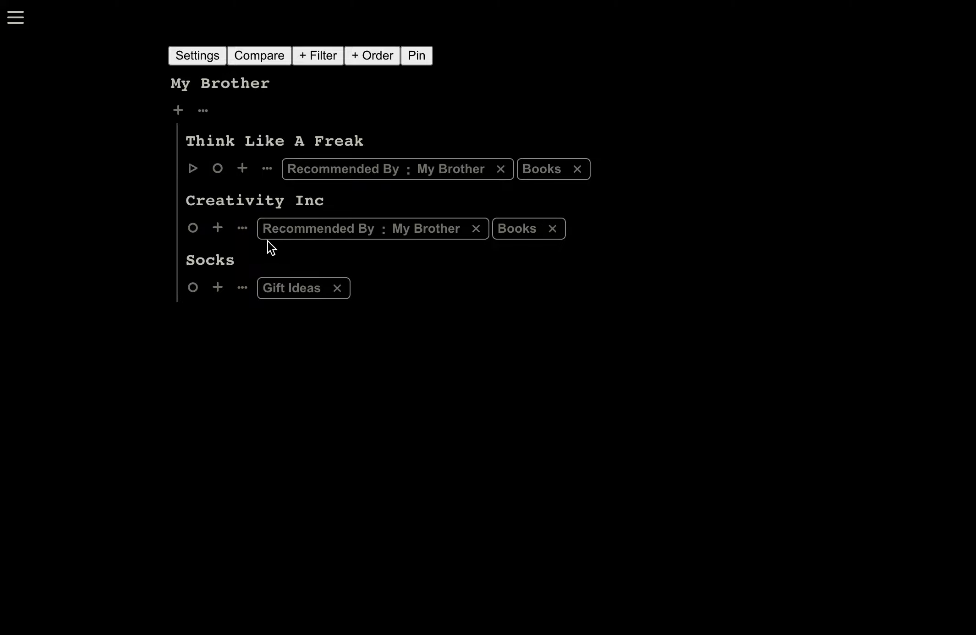
Insert the existing Books tag as a subgroup at the start of the My Brother page and collapse it.
{"action": "left_click", "coordinate": [292, 88]}
{"action": "key", "text": "Return"}
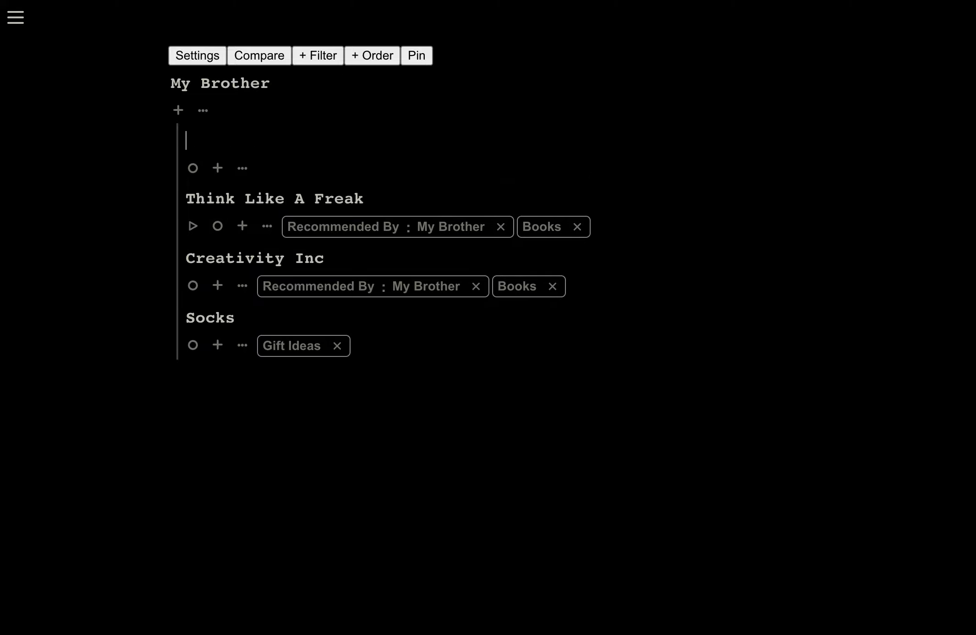
{"action": "key", "text": "slash"}
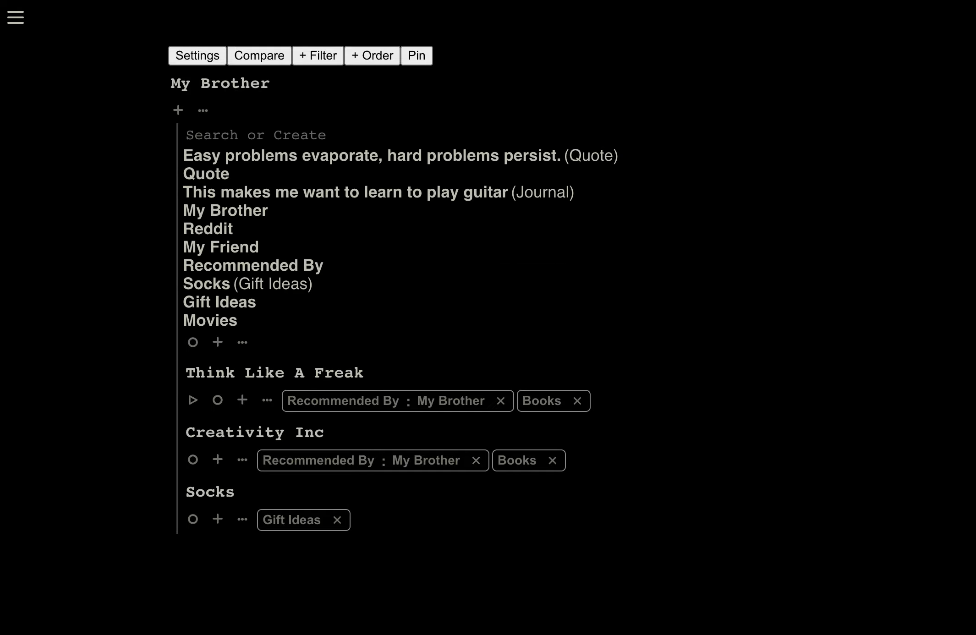
{"action": "type", "text": "Book"}
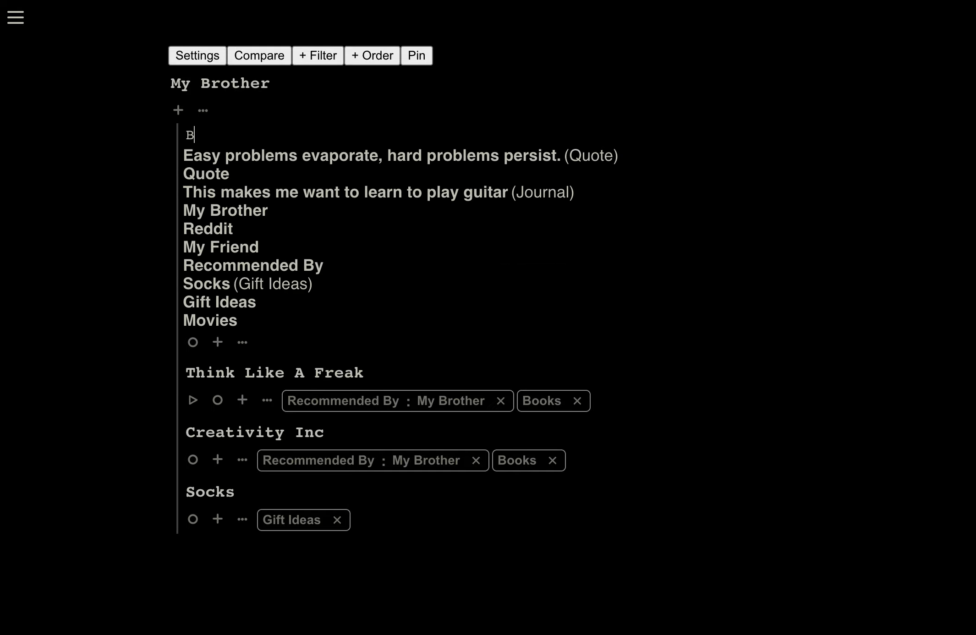
{"action": "key", "text": "Down"}
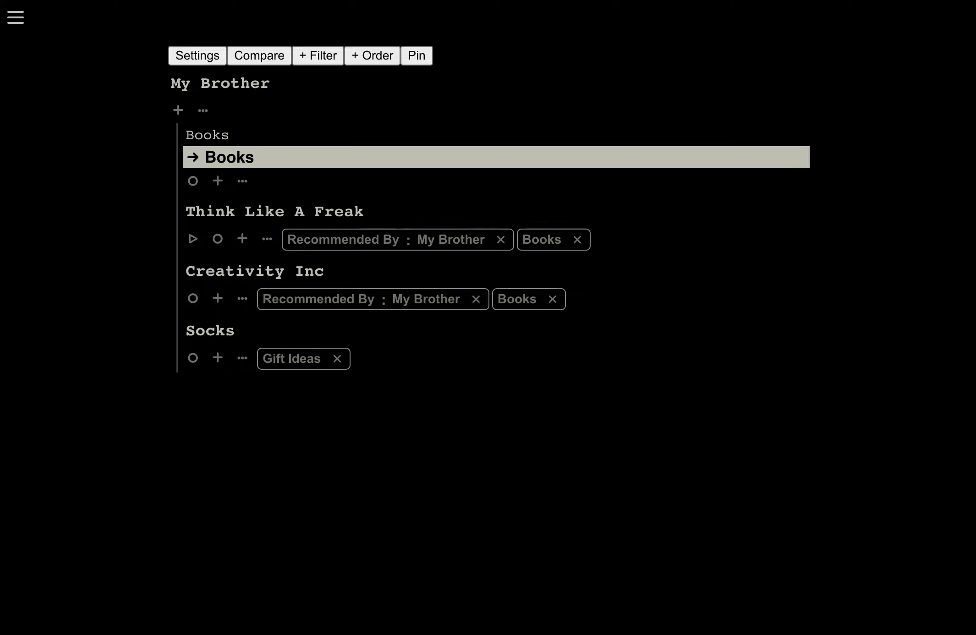
{"action": "key", "text": "Return"}
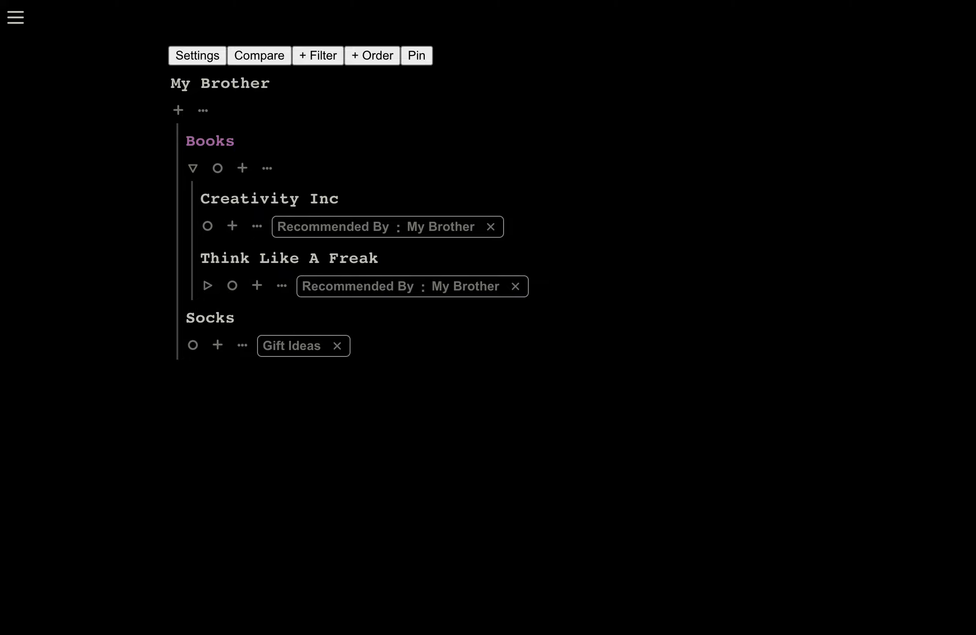
{"action": "left_click", "coordinate": [193, 169]}
{"action": "left_click", "coordinate": [193, 169]}
{"action": "left_click", "coordinate": [192, 171]}
Insert the existing Gift Ideas tag as a subgroup directly below Books, and check it both collapsed and expanded.
{"action": "left_click", "coordinate": [279, 148]}
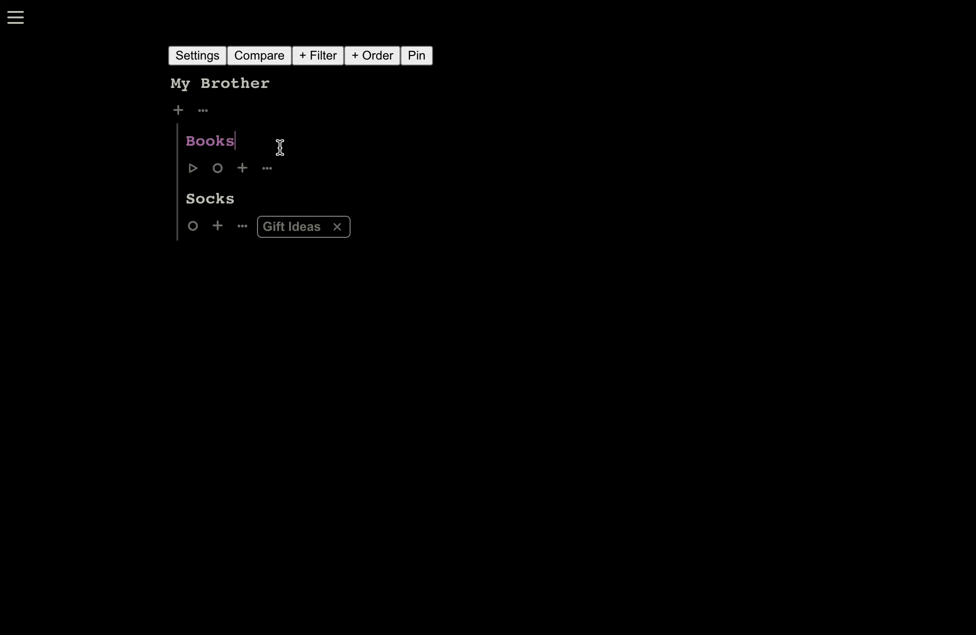
{"action": "key", "text": "Return"}
{"action": "type", "text": "Gif"}
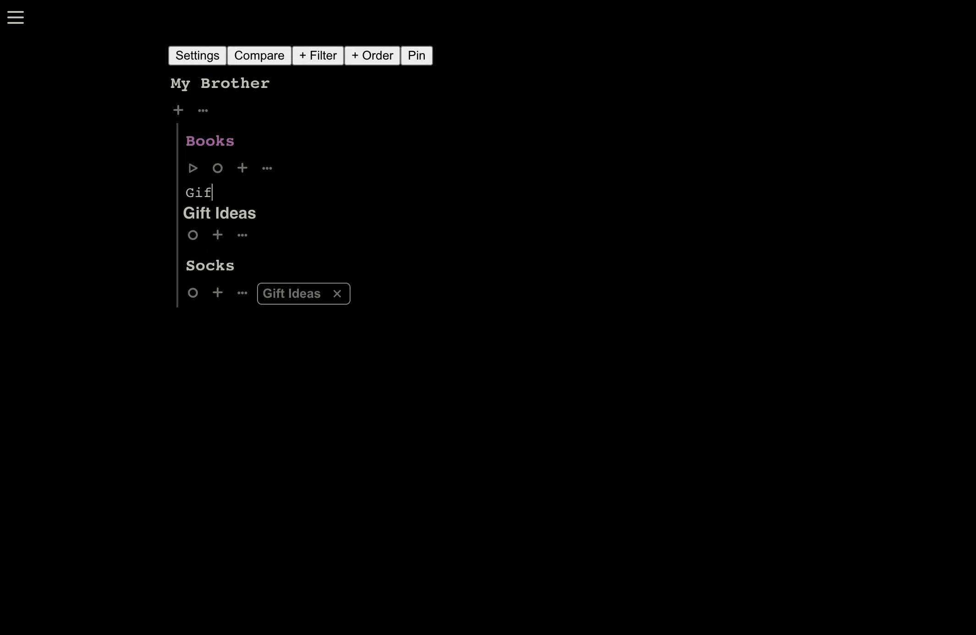
{"action": "key", "text": "Down"}
{"action": "key", "text": "Return"}
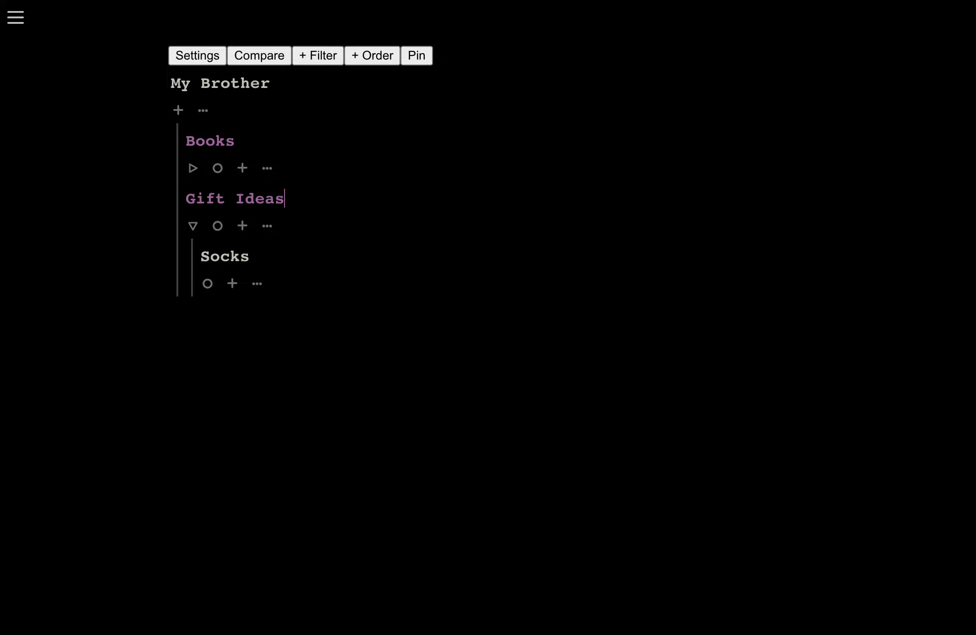
{"action": "left_click", "coordinate": [193, 226]}
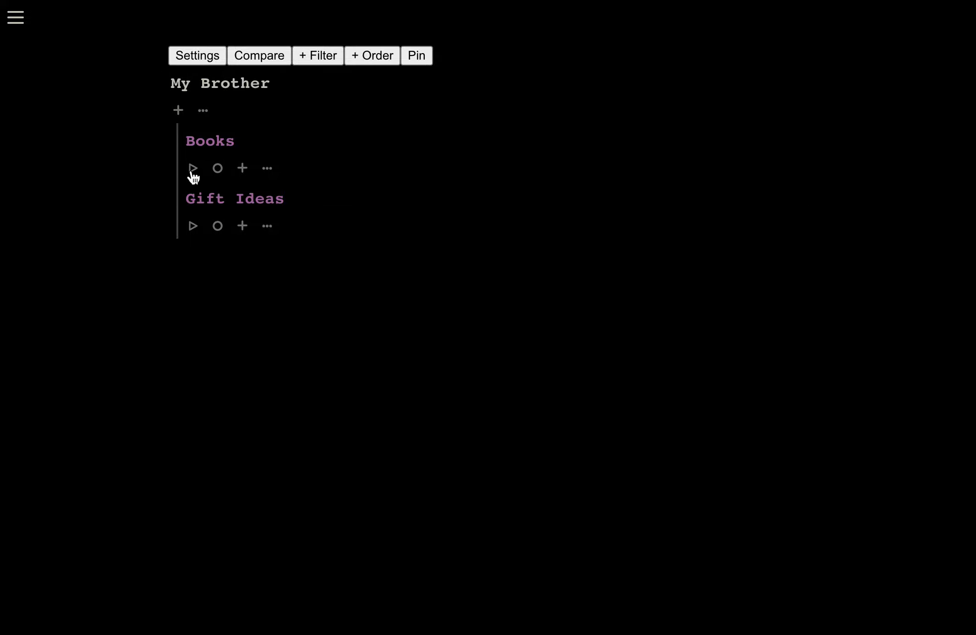
{"action": "left_click", "coordinate": [192, 226]}
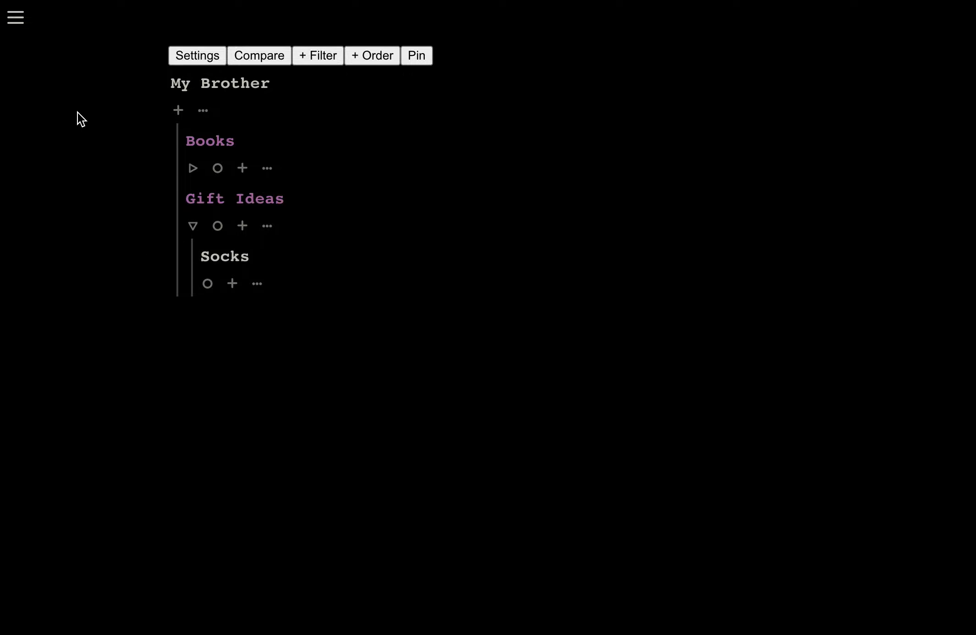
Add a To Read tag to the automatic tags in the Books recipe and return to the Books page.
{"action": "left_click", "coordinate": [220, 176]}
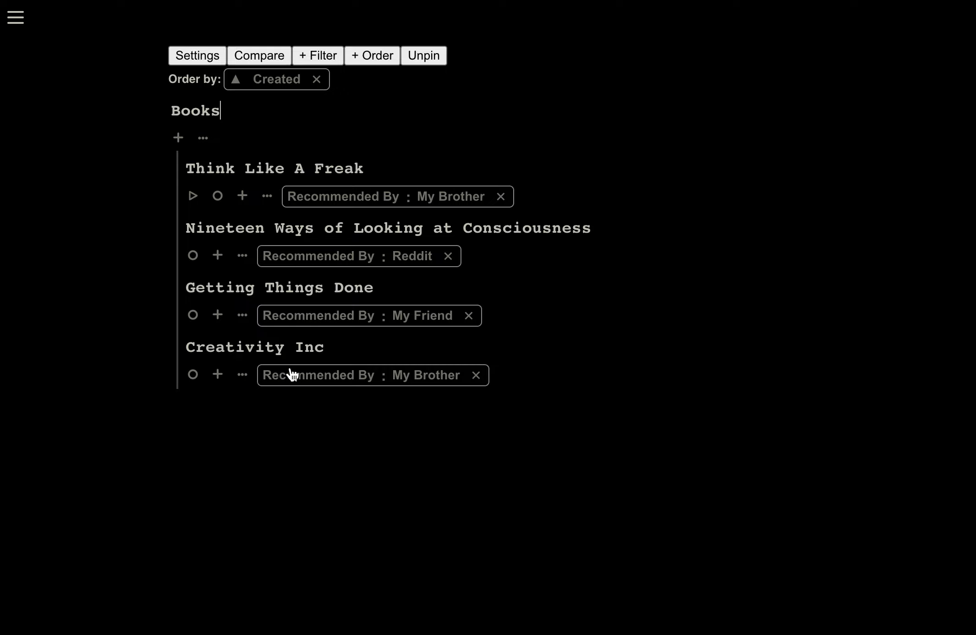
{"action": "left_click", "coordinate": [196, 62]}
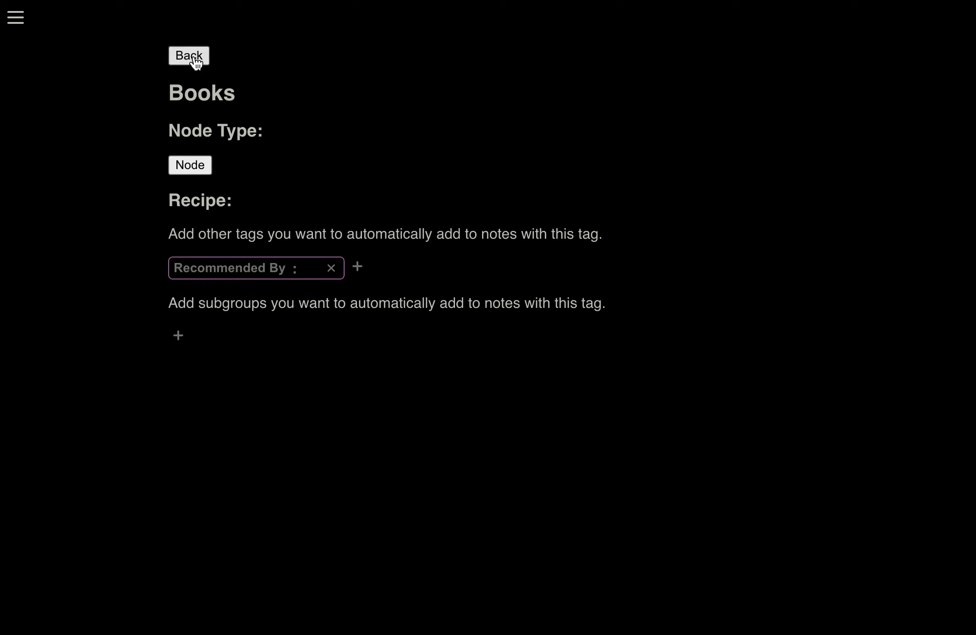
{"action": "left_click", "coordinate": [358, 269]}
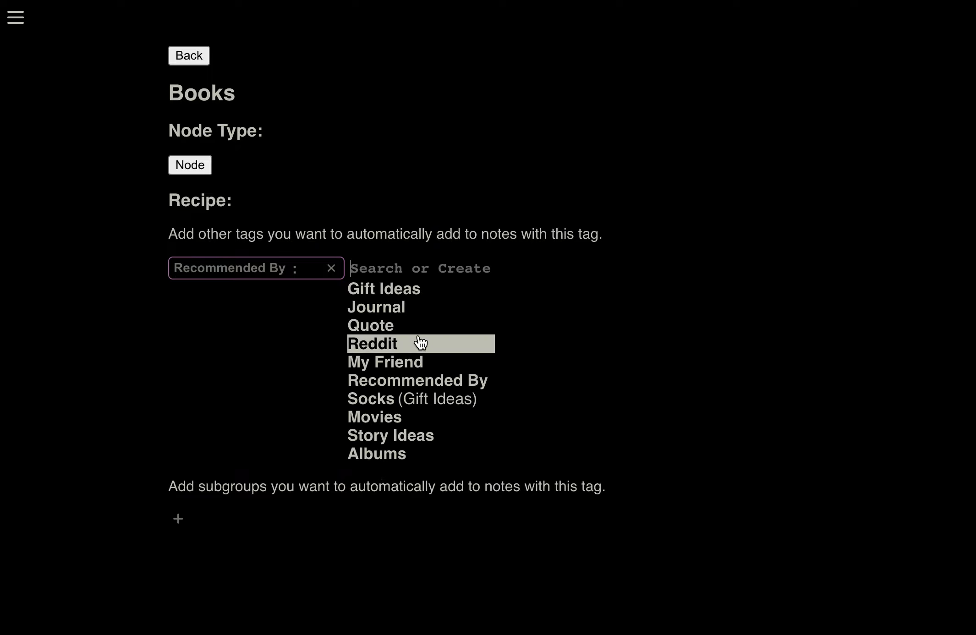
{"action": "type", "text": "To Read"}
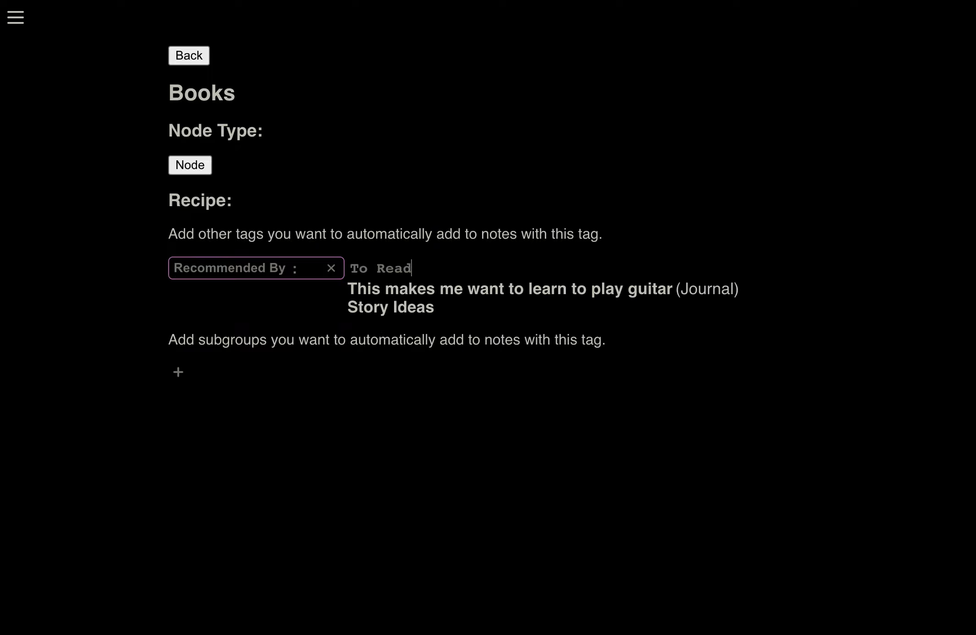
{"action": "key", "text": "Return"}
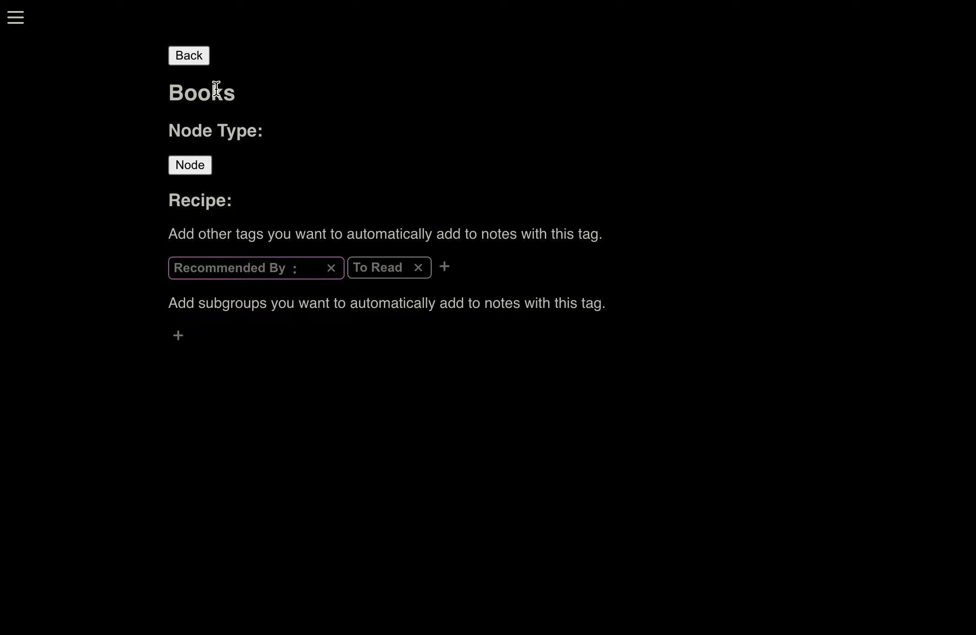
{"action": "left_click", "coordinate": [191, 57]}
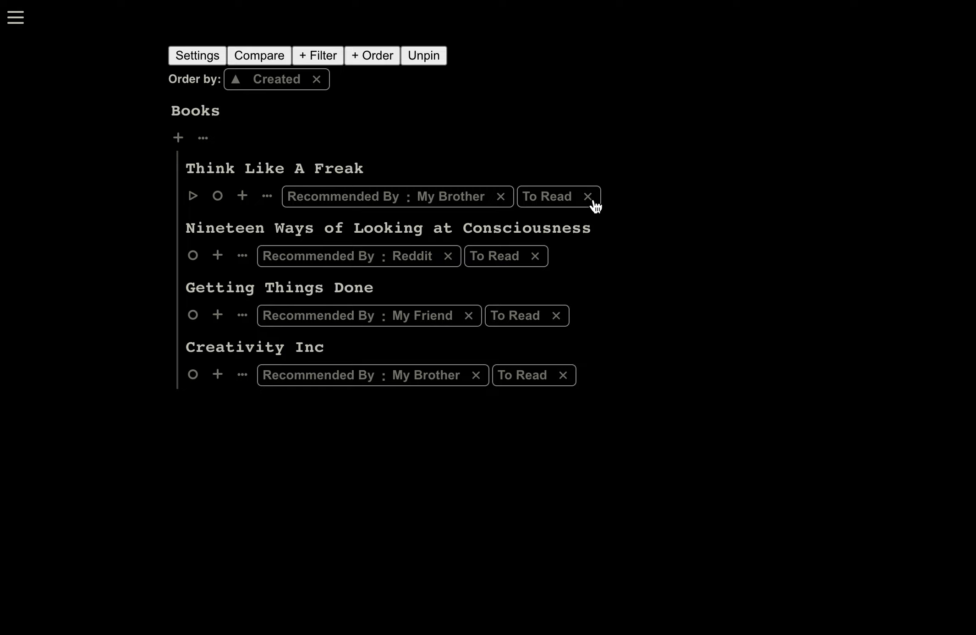
Remove the To Read tag from Think Like A Freak, Nineteen Ways of Looking at Consciousness and Getting Things Done.
{"action": "left_click", "coordinate": [591, 200]}
{"action": "left_click", "coordinate": [537, 256]}
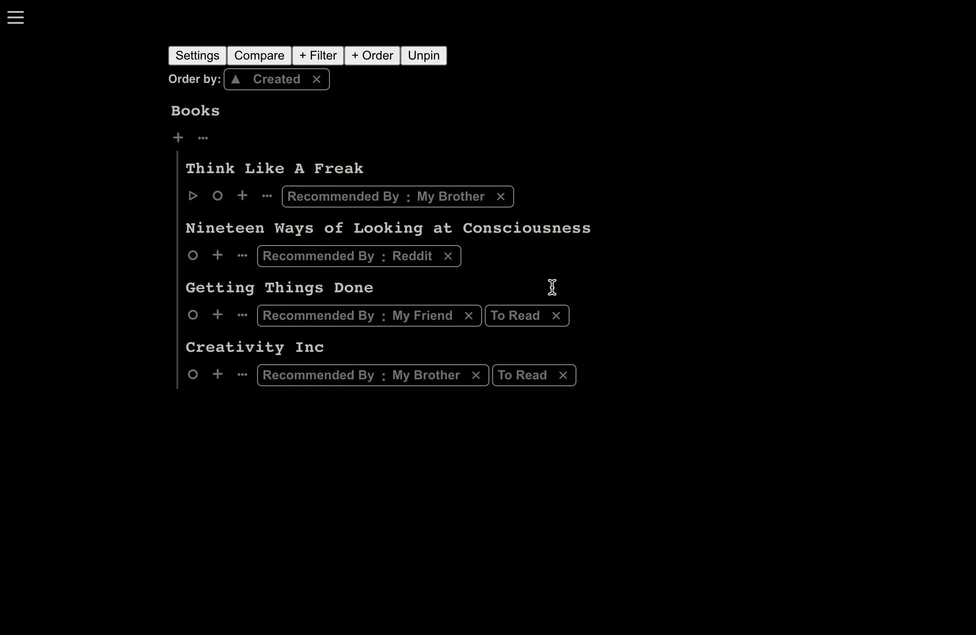
{"action": "left_click", "coordinate": [556, 316]}
Rename the Creativity Inc note as "Creativity, Inc".
{"action": "left_click", "coordinate": [294, 344]}
{"action": "key", "text": "BackSpace"}
{"action": "type", "text": ","}
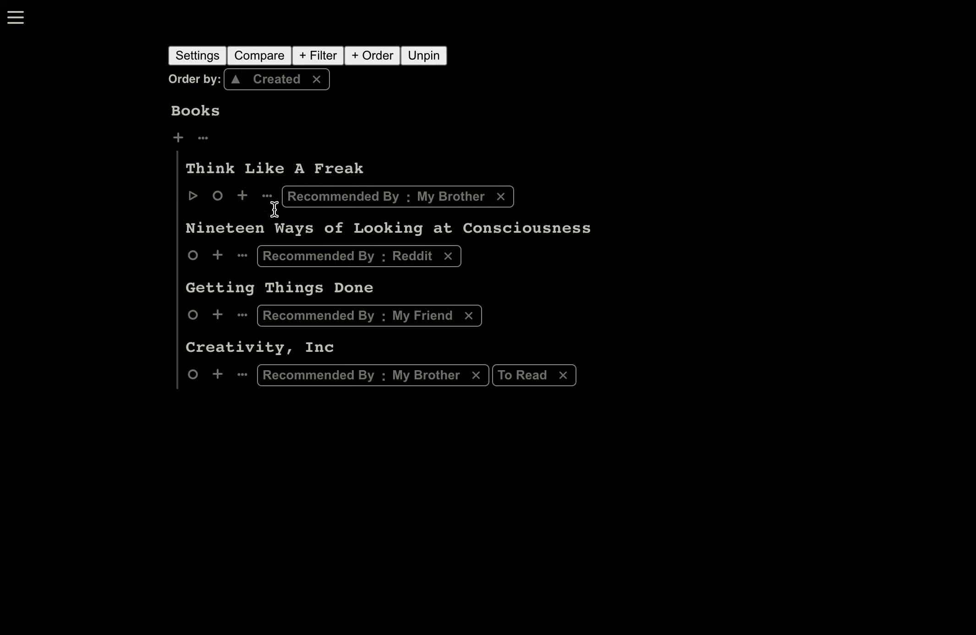
Add a note named "The Theory of Fun" at the start of Books and set its Recommended By to My Friend.
{"action": "left_click", "coordinate": [244, 106]}
{"action": "key", "text": "Return"}
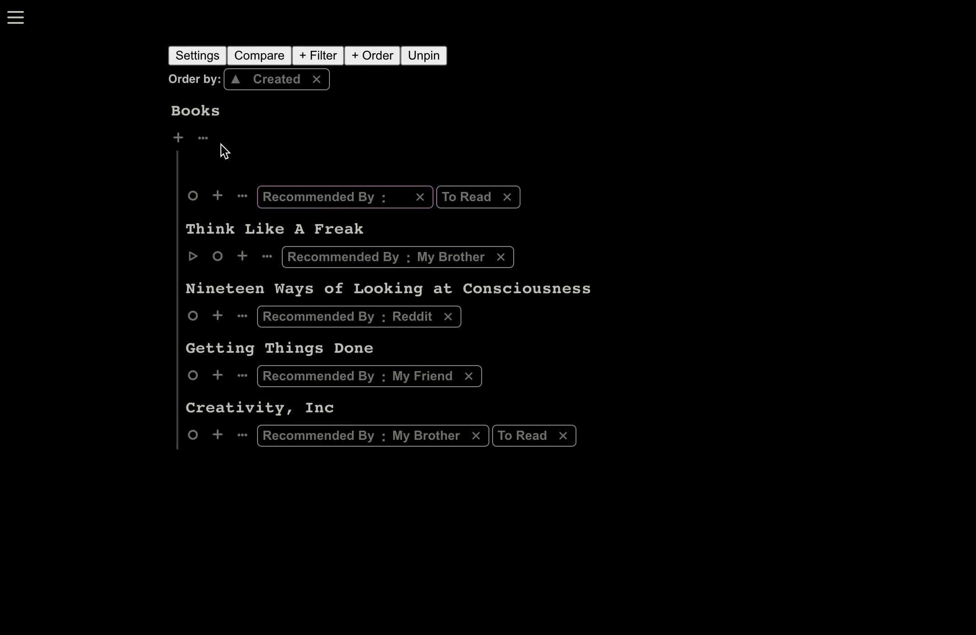
{"action": "left_click", "coordinate": [197, 172]}
{"action": "type", "text": "The Theory"}
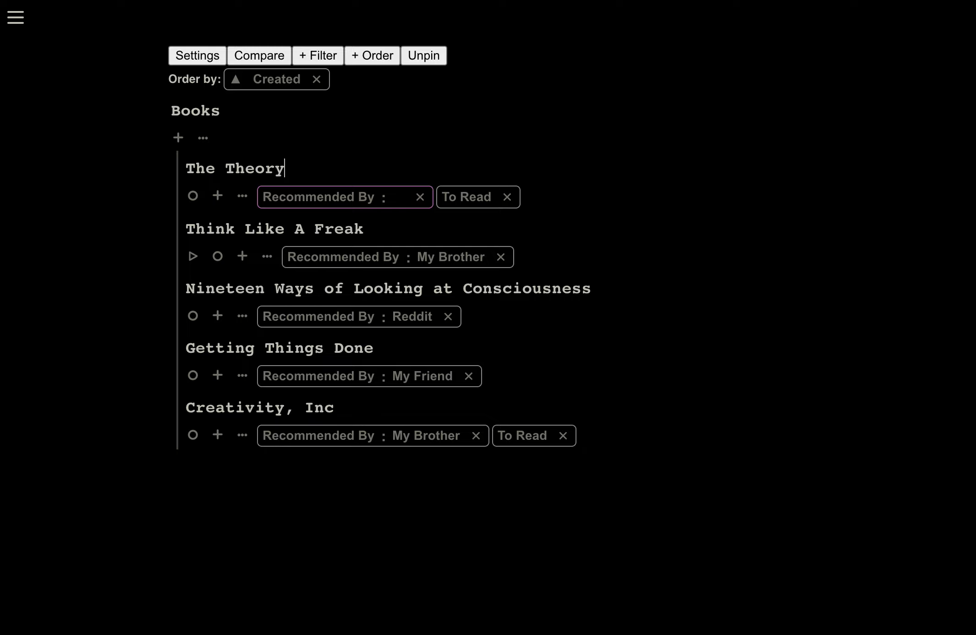
{"action": "type", "text": " of Fun"}
{"action": "left_click", "coordinate": [399, 194]}
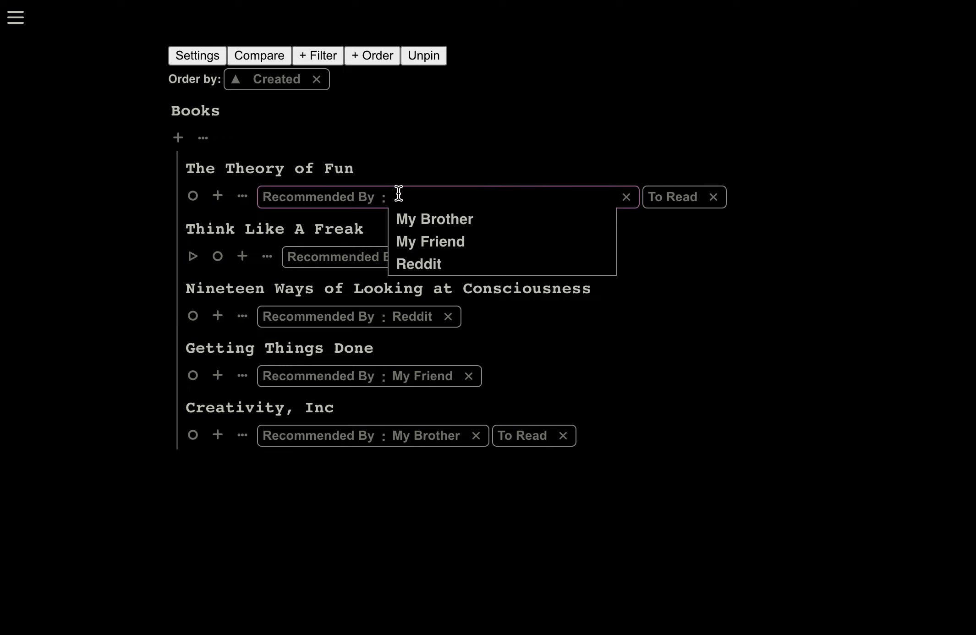
{"action": "key", "text": "Down"}
{"action": "key", "text": "Down"}
{"action": "key", "text": "Return"}
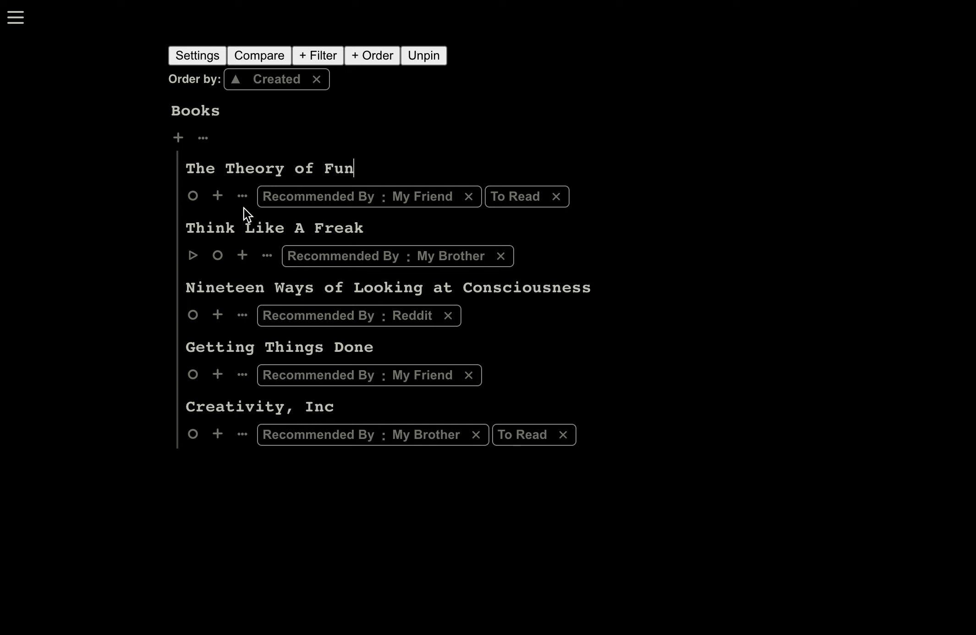
Create a Game Design tag on the note The Theory of Fun.
{"action": "left_click", "coordinate": [218, 196]}
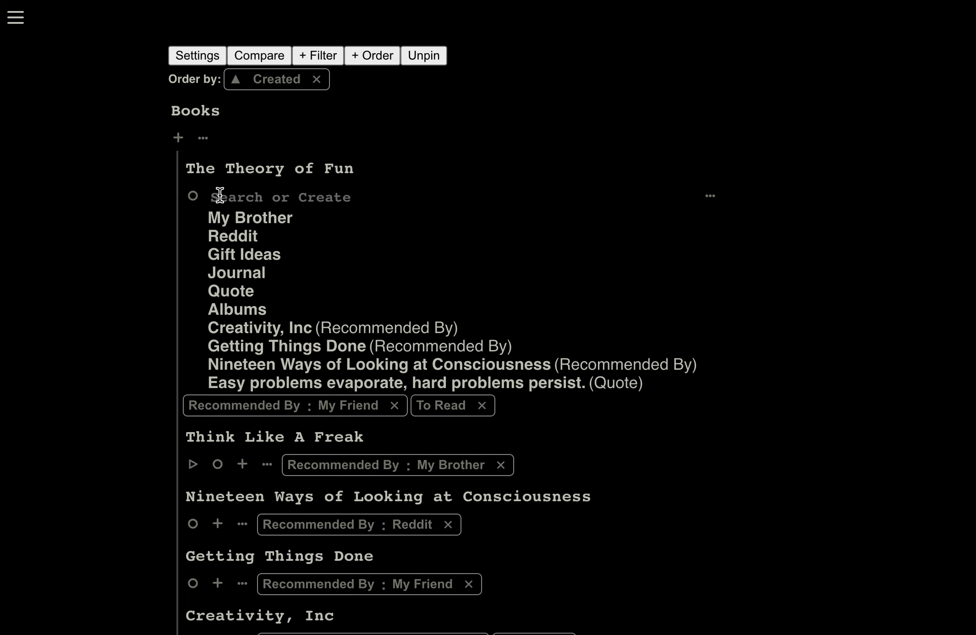
{"action": "type", "text": "Gam"}
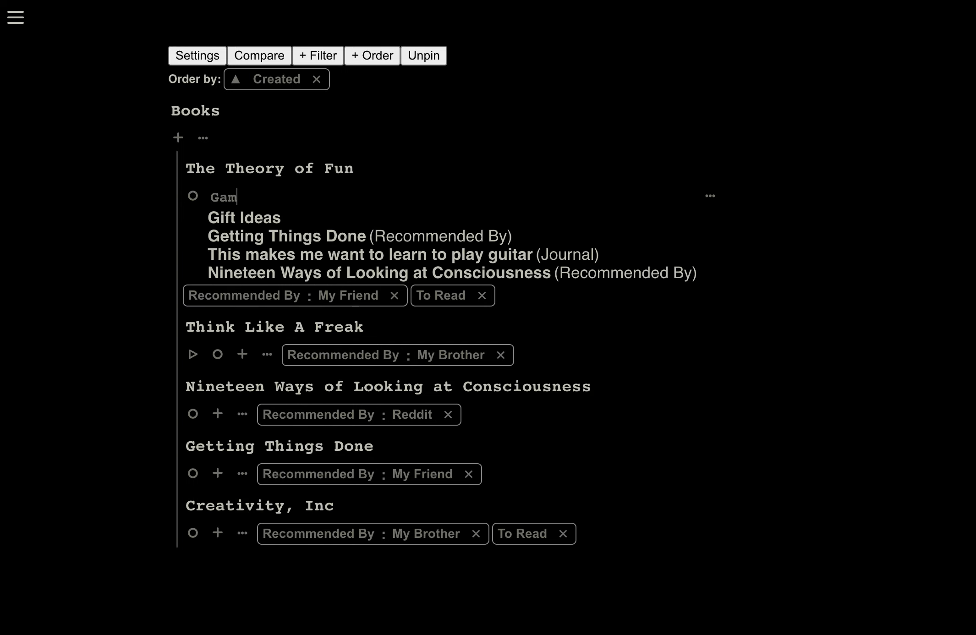
{"action": "type", "text": "e Deisng"}
{"action": "key", "text": "BackSpace"}
{"action": "key", "text": "BackSpace"}
{"action": "key", "text": "BackSpace"}
{"action": "key", "text": "BackSpace"}
{"action": "type", "text": "sign"}
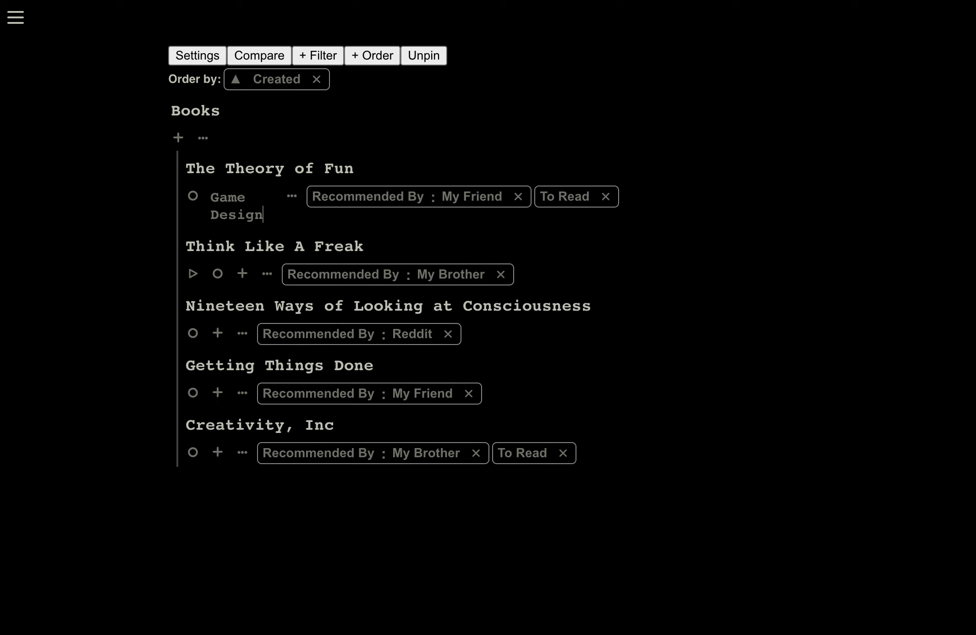
{"action": "key", "text": "Return"}
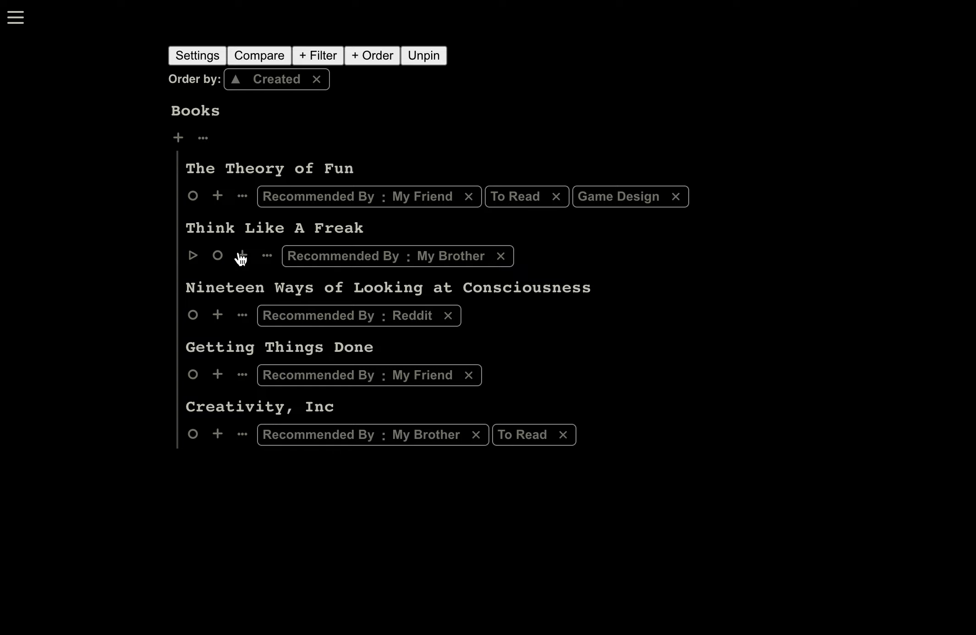
Create a Brains tag on the note Nineteen Ways of Looking at Consciousness.
{"action": "left_click", "coordinate": [218, 315]}
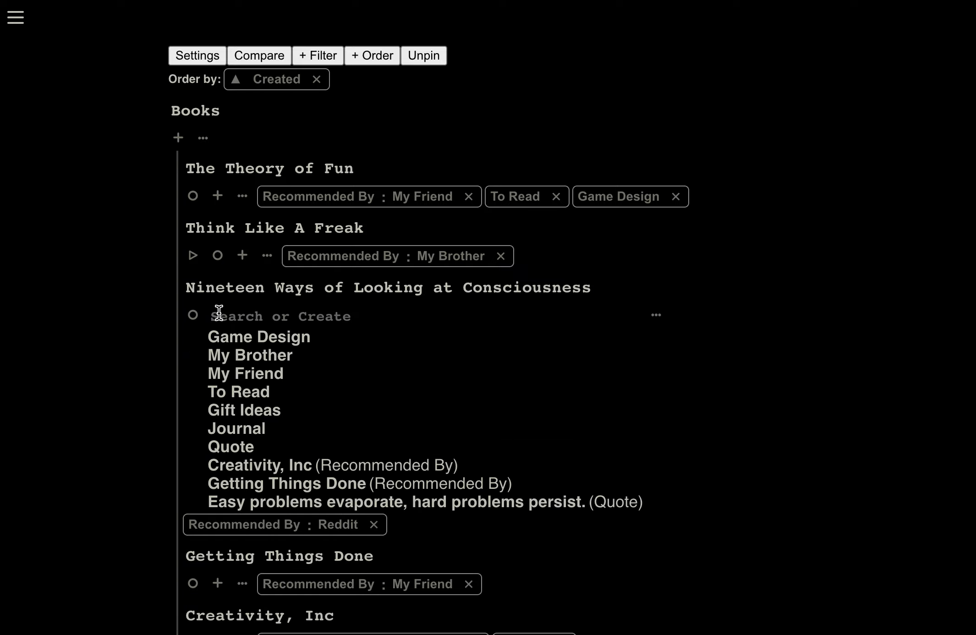
{"action": "type", "text": "Brains"}
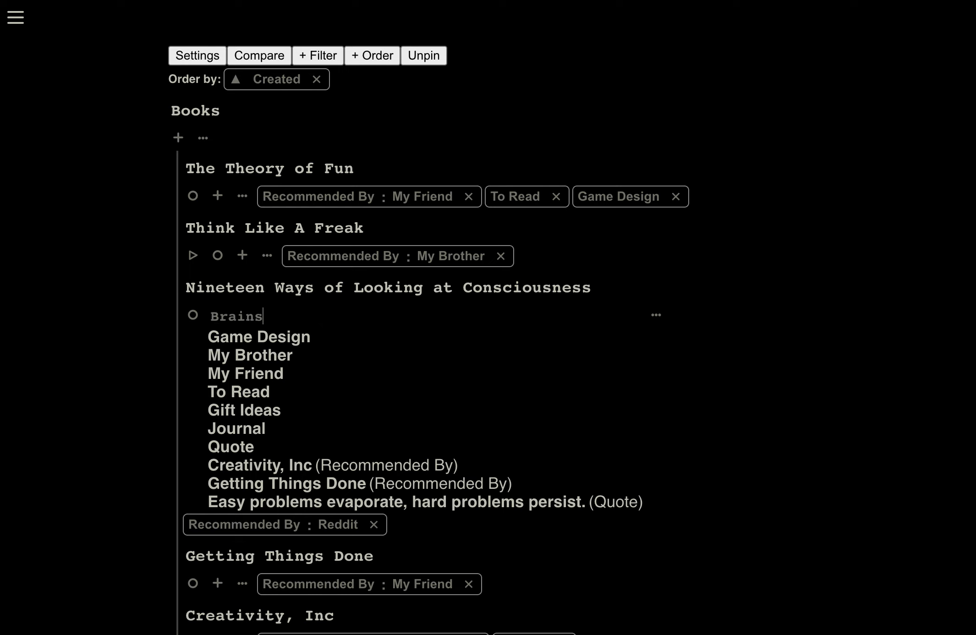
{"action": "key", "text": "Return"}
Create a Productivity tag on Getting Things Done and add the same tag to Think Like A Freak.
{"action": "left_click", "coordinate": [218, 375]}
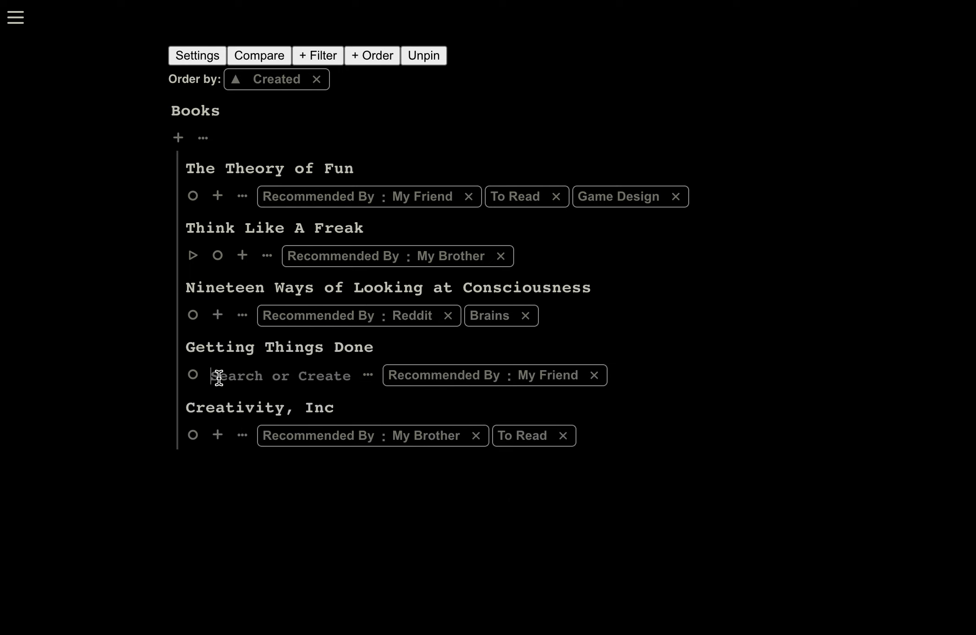
{"action": "type", "text": "Prod"}
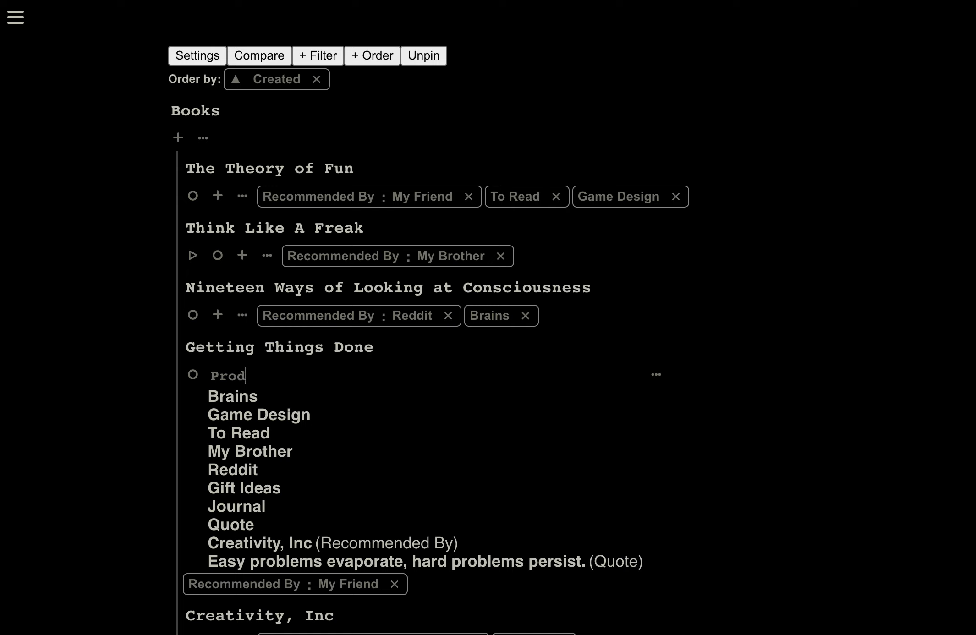
{"action": "type", "text": "uctivity"}
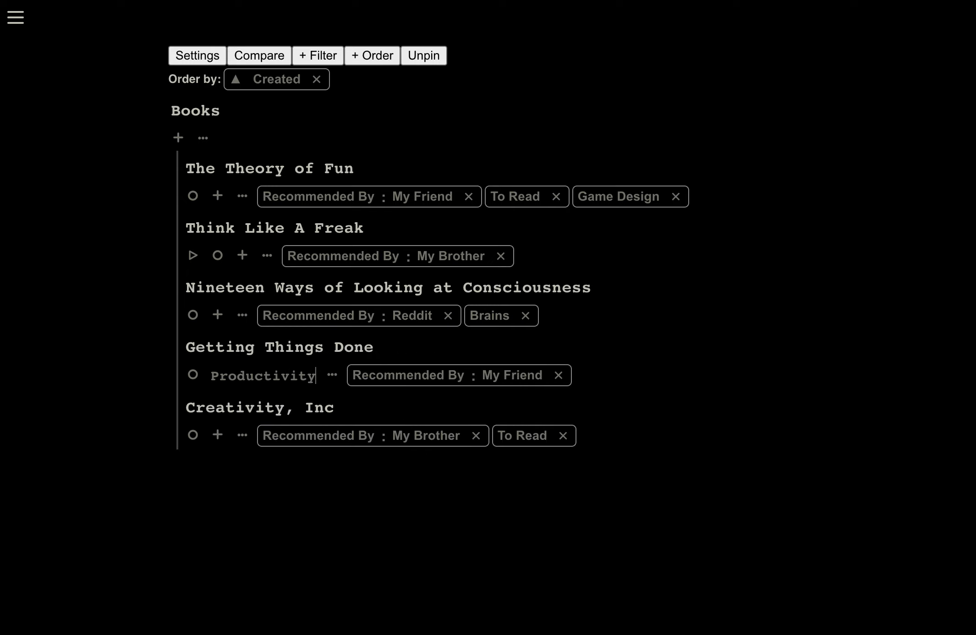
{"action": "key", "text": "Return"}
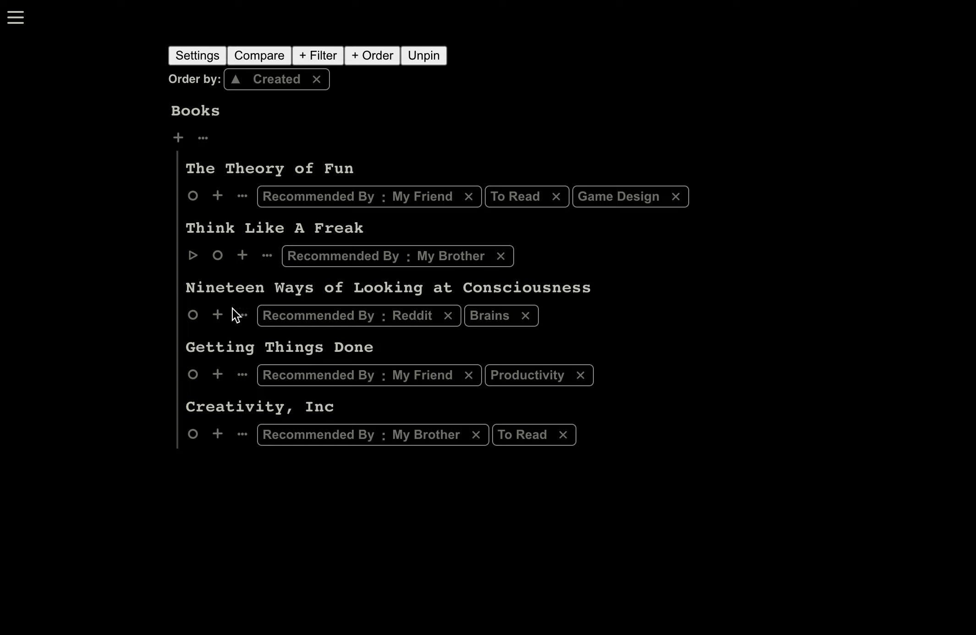
{"action": "left_click", "coordinate": [241, 260]}
{"action": "left_click", "coordinate": [247, 276]}
Create the tags Creativity and Business on the Creativity, Inc note.
{"action": "left_click", "coordinate": [219, 435]}
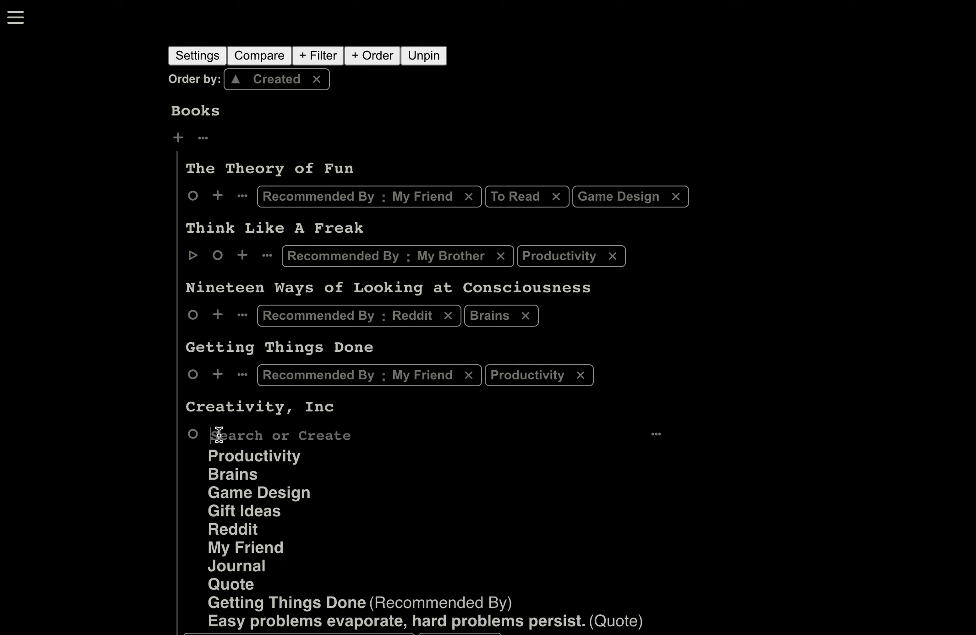
{"action": "type", "text": "Creativity"}
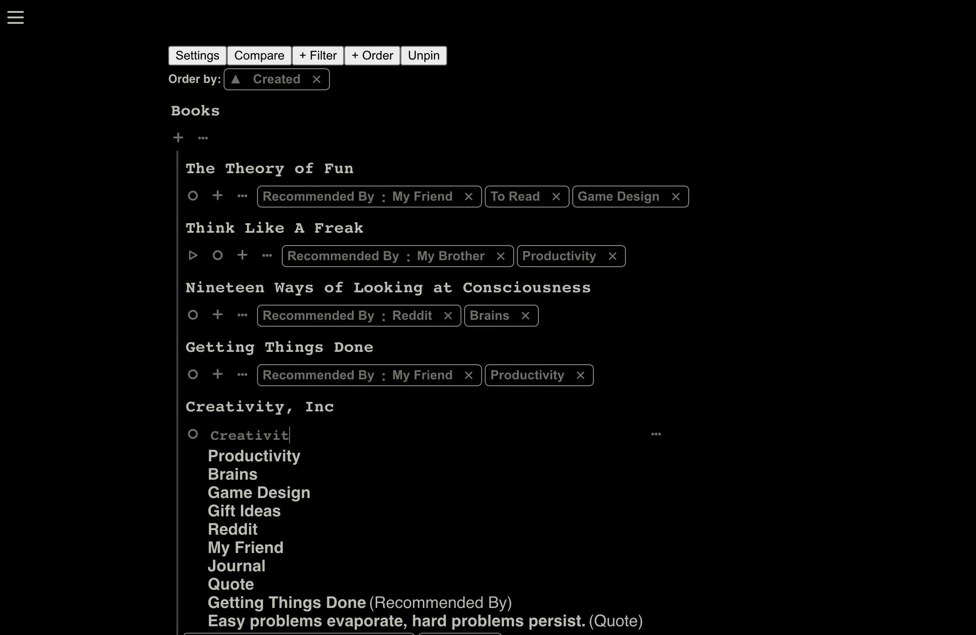
{"action": "key", "text": "Return"}
{"action": "left_click", "coordinate": [216, 436]}
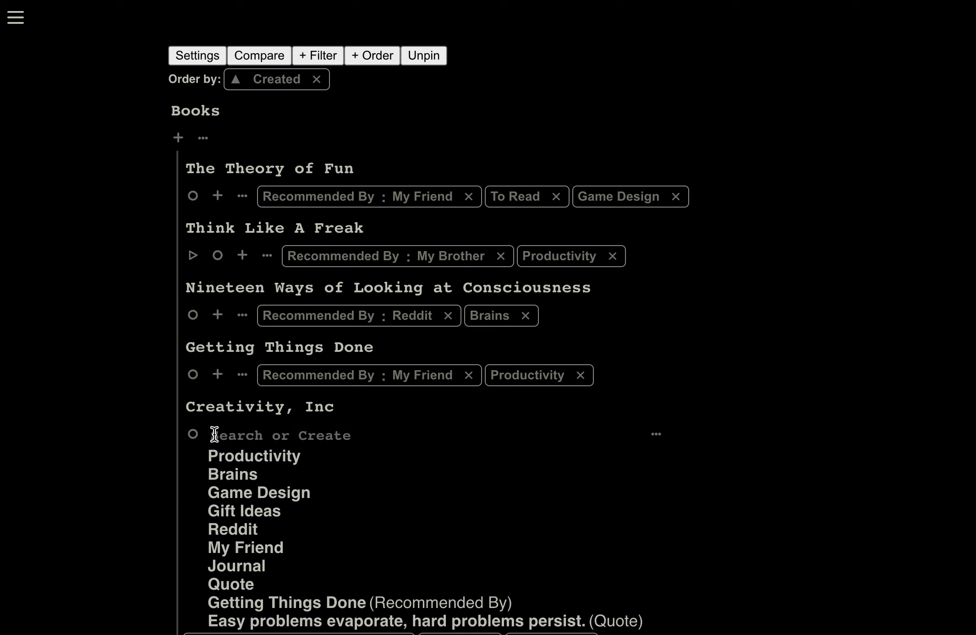
{"action": "type", "text": "Business"}
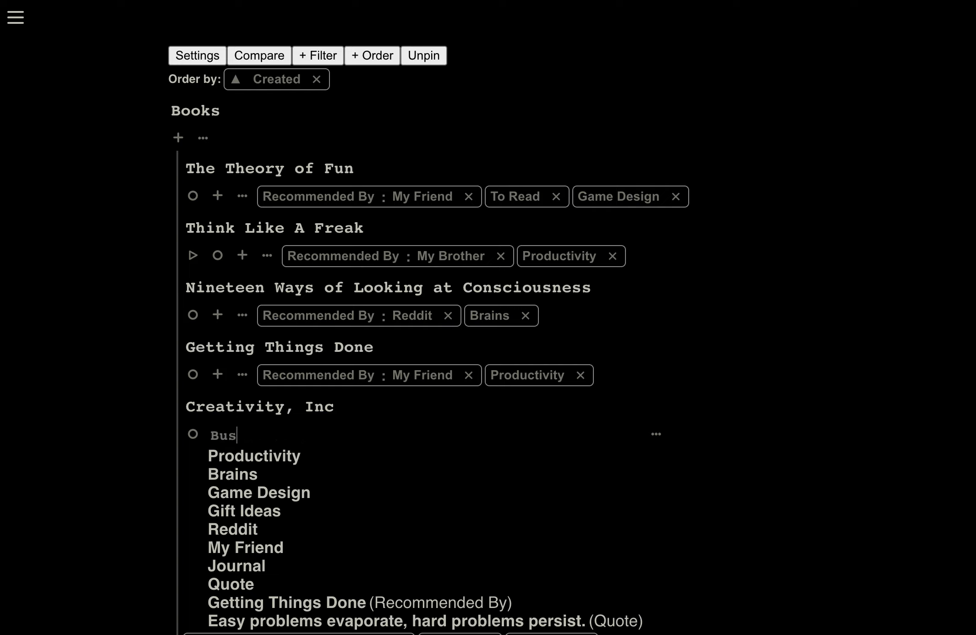
{"action": "key", "text": "Return"}
{"action": "type", "text": "B"}
{"action": "key", "text": "BackSpace"}
{"action": "key", "text": "BackSpace"}
{"action": "key", "text": "Return"}
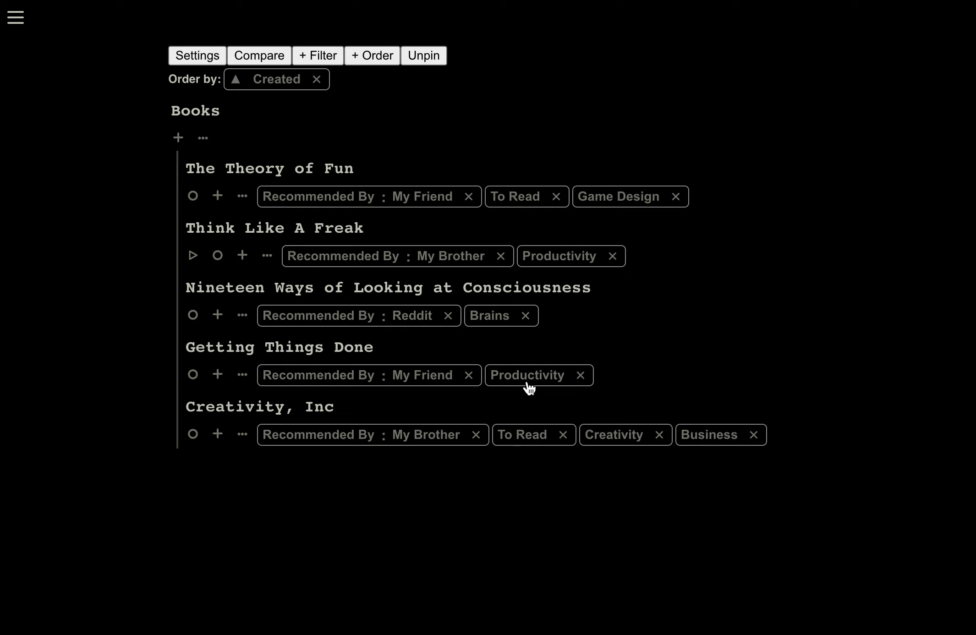
Filter the Books notes by the Productivity tag and clear that filter again.
{"action": "left_click", "coordinate": [316, 62]}
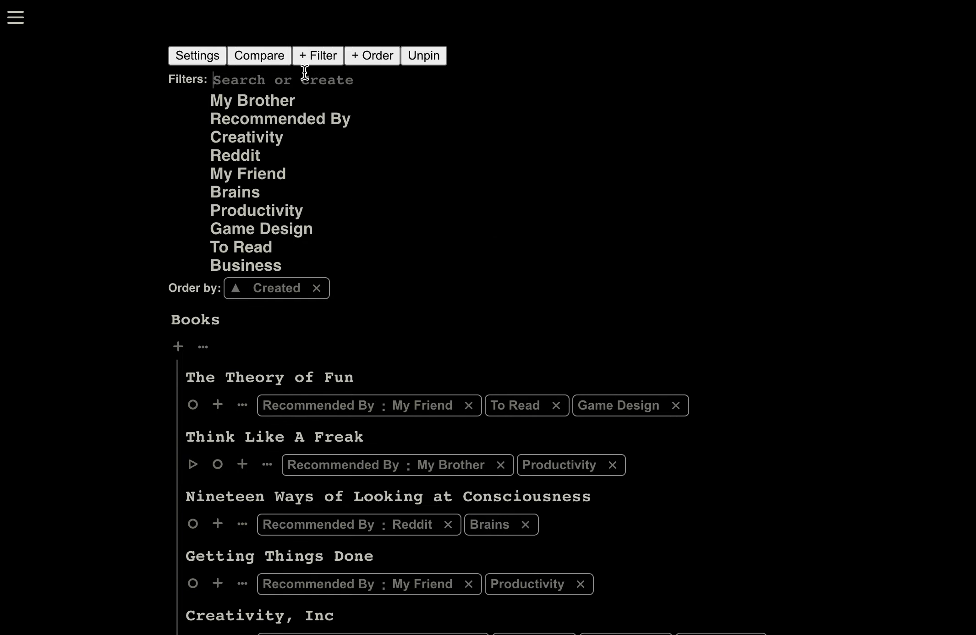
{"action": "left_click", "coordinate": [304, 209]}
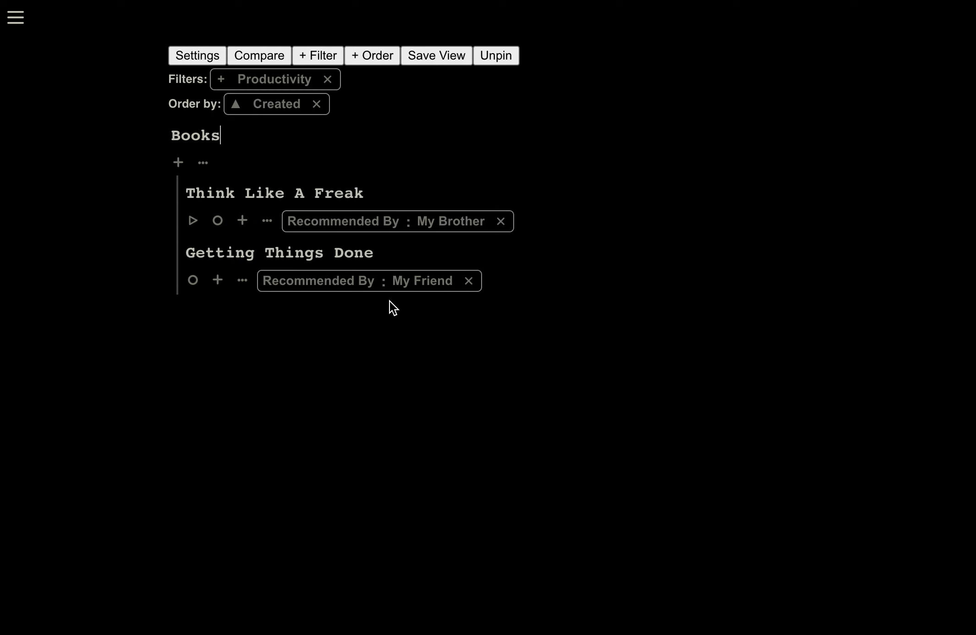
{"action": "left_click", "coordinate": [328, 80]}
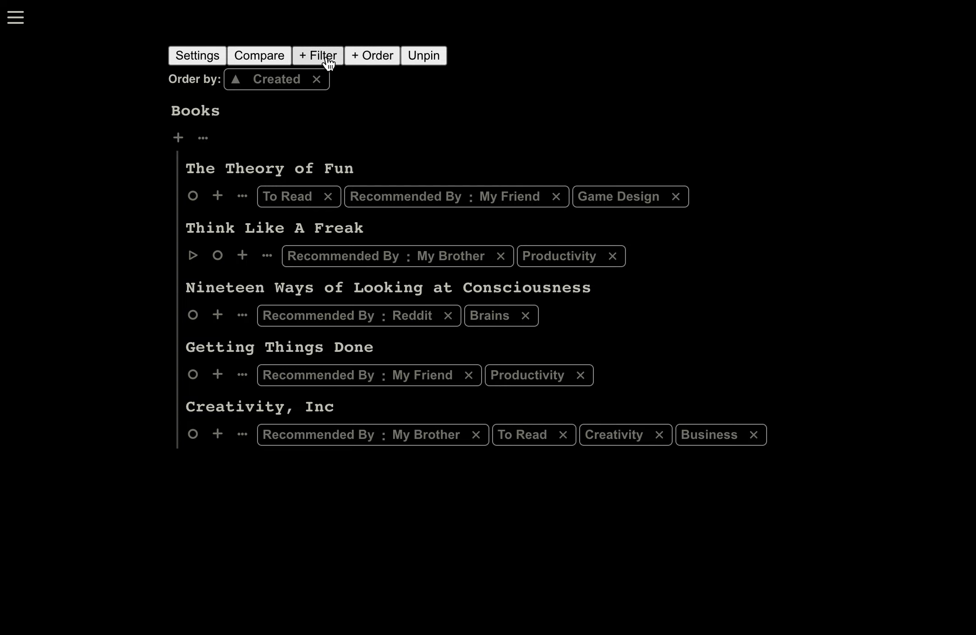
Filter Books by the To Read tag, check the excluding mode, set it back to including, and save the view.
{"action": "left_click", "coordinate": [327, 59]}
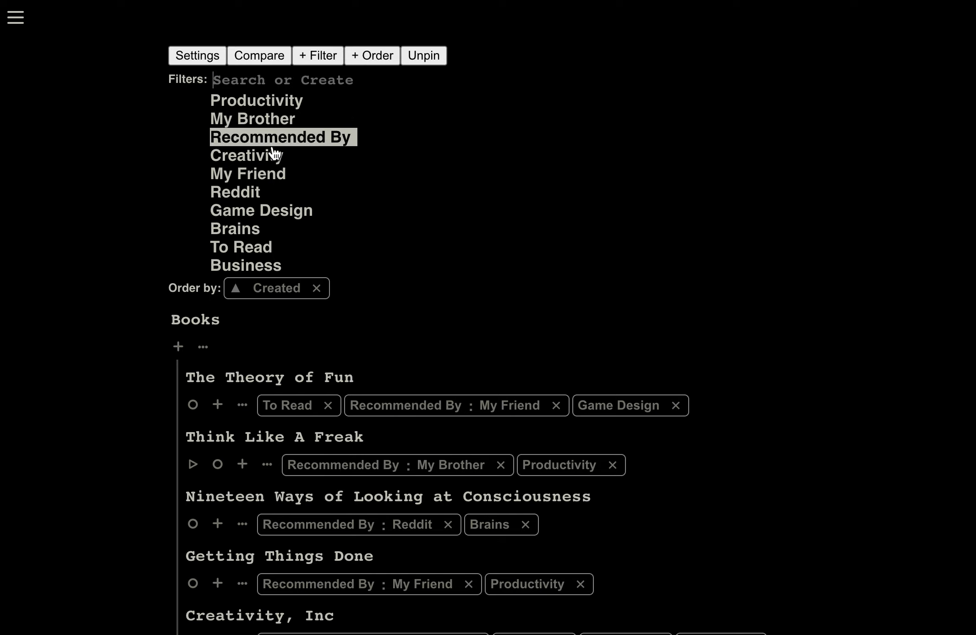
{"action": "left_click", "coordinate": [259, 246]}
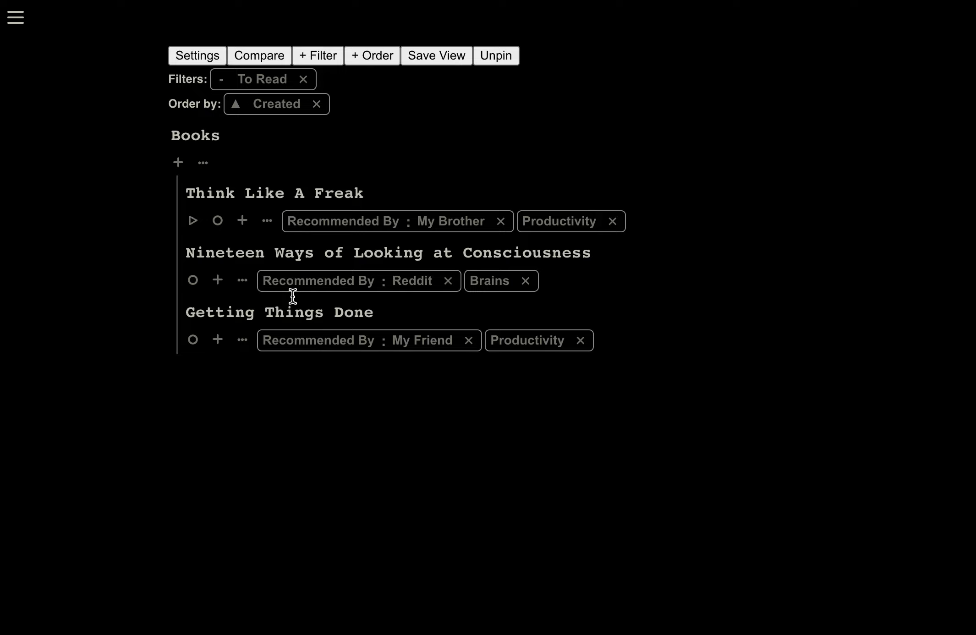
{"action": "left_click", "coordinate": [221, 83]}
{"action": "left_click", "coordinate": [425, 62]}
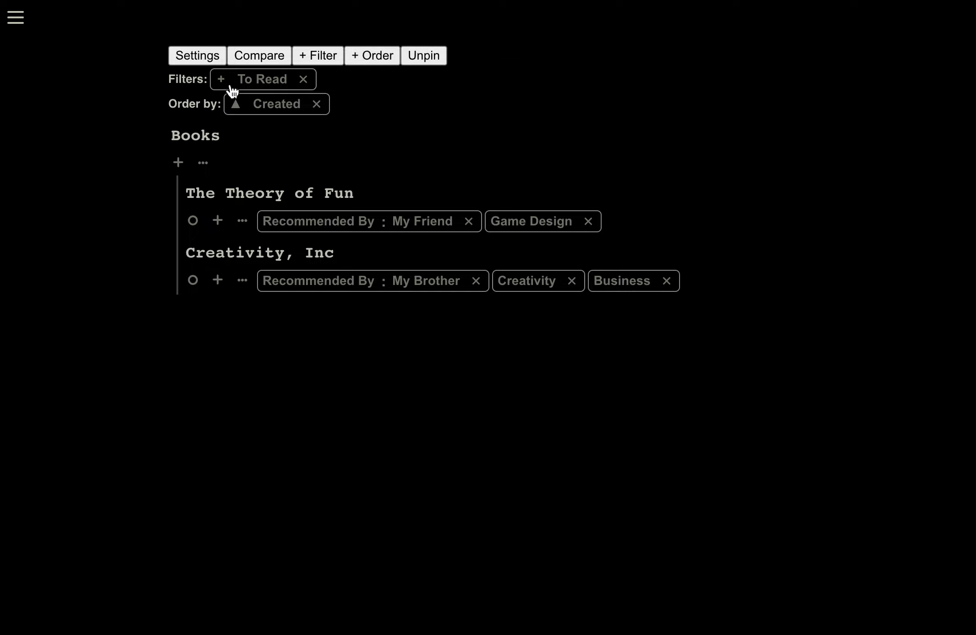
Set the order of the filtered Books notes to Random.
{"action": "left_click", "coordinate": [277, 113]}
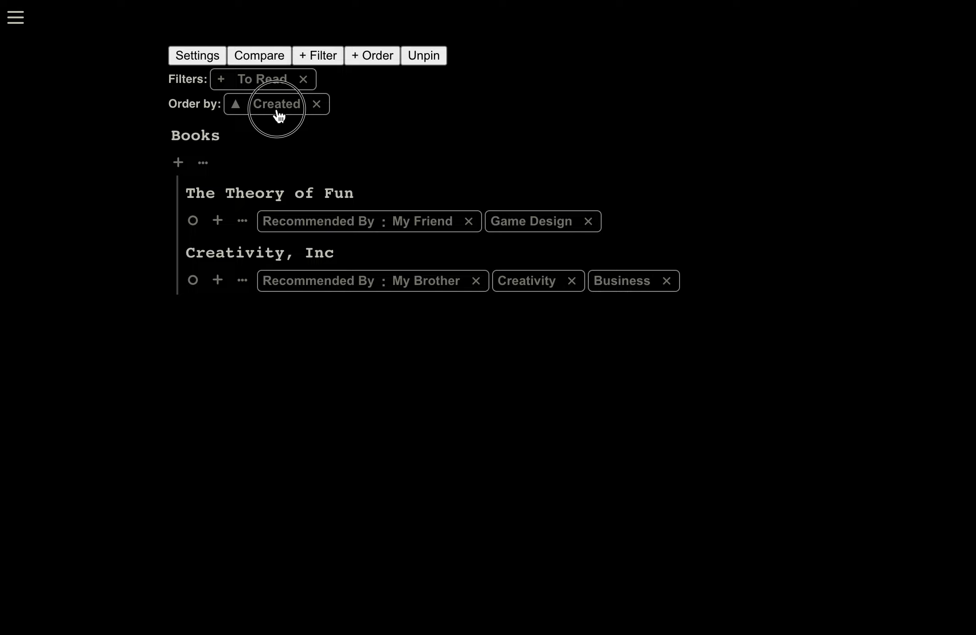
{"action": "left_click", "coordinate": [298, 154]}
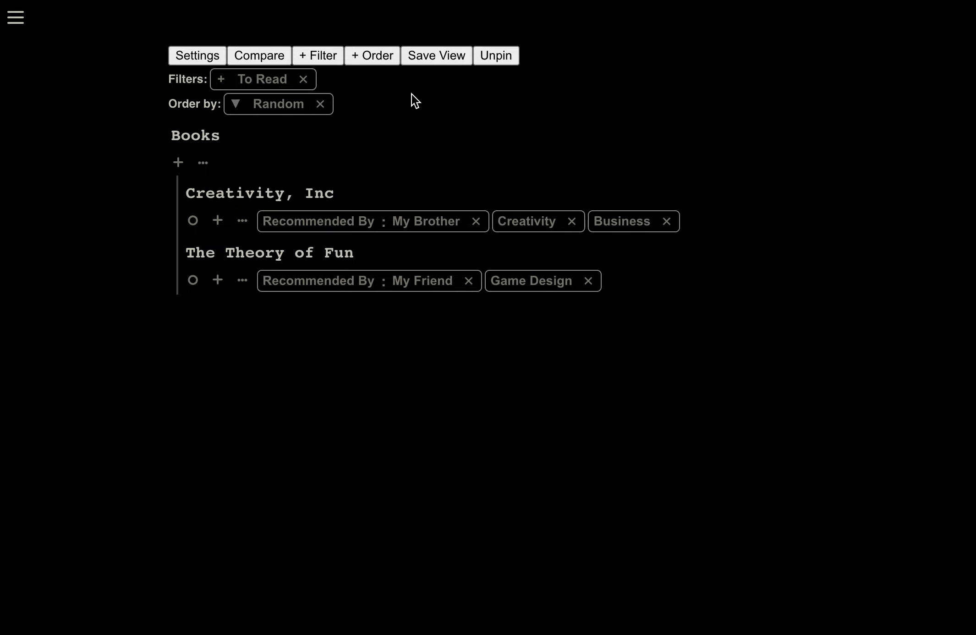
Save the randomly ordered Books view, and check it in reversed direction and without the To Read filter.
{"action": "left_click", "coordinate": [443, 61]}
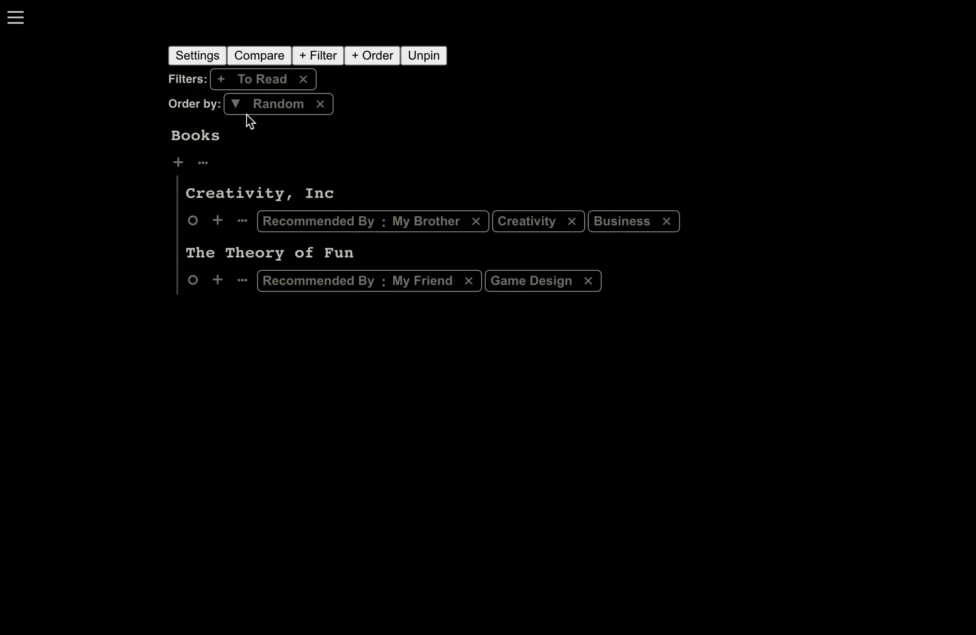
{"action": "left_click", "coordinate": [236, 105]}
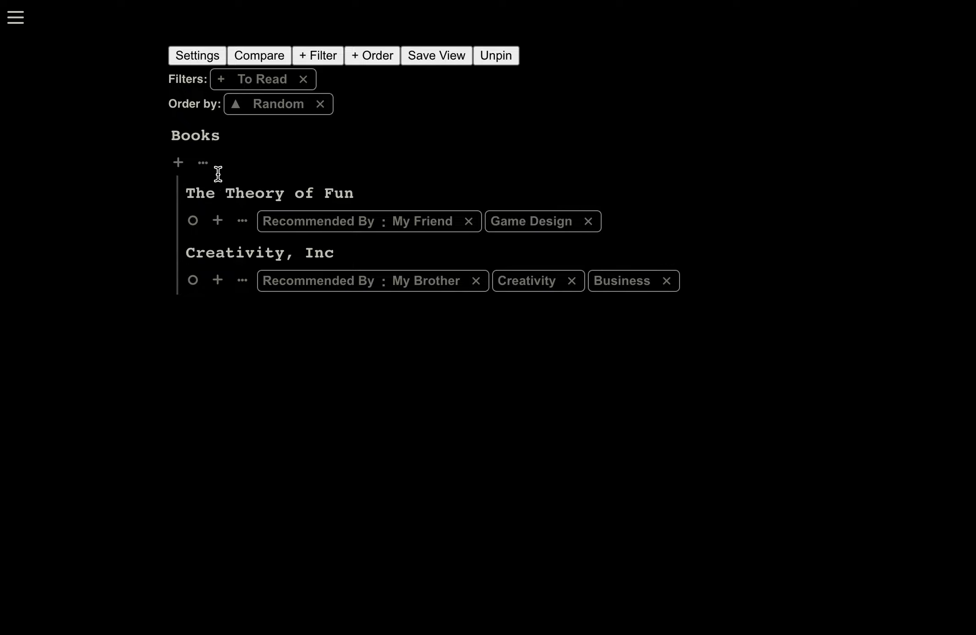
{"action": "left_click", "coordinate": [238, 105]}
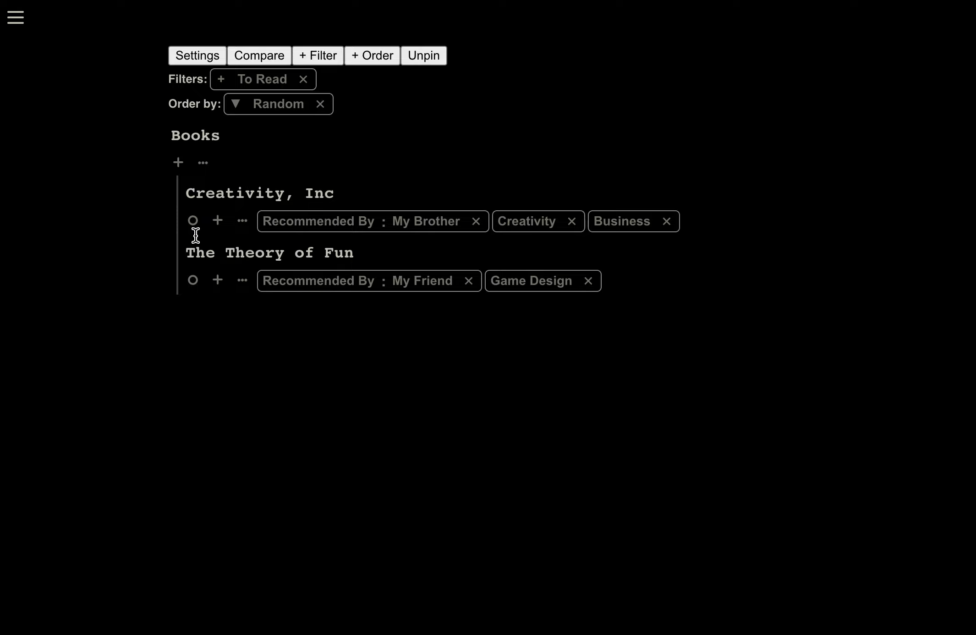
{"action": "left_click", "coordinate": [304, 80]}
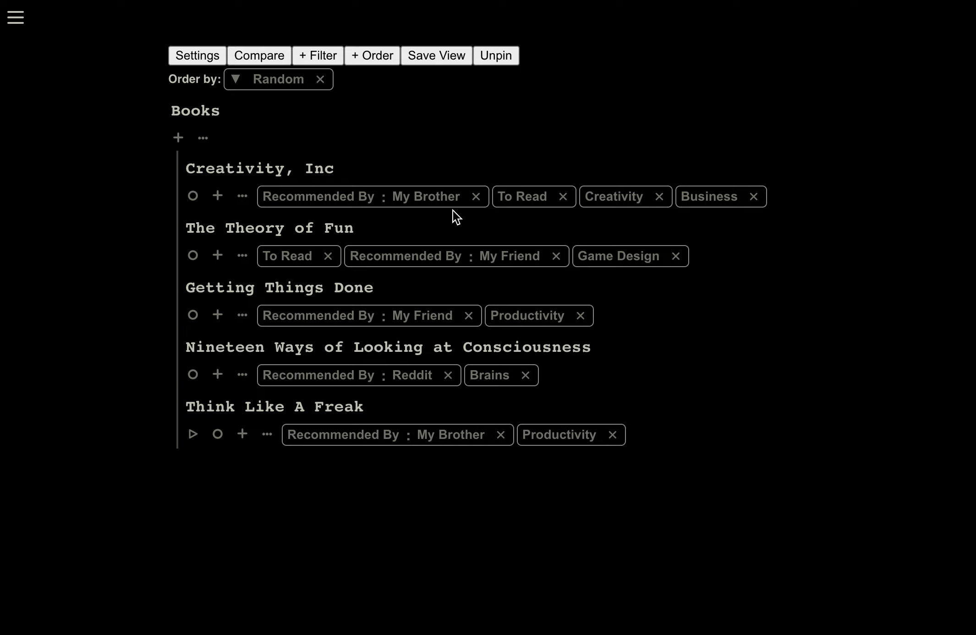
Add a new Last Read tag to the Books recipe and correct the capitalisation of its name.
{"action": "left_click", "coordinate": [206, 64]}
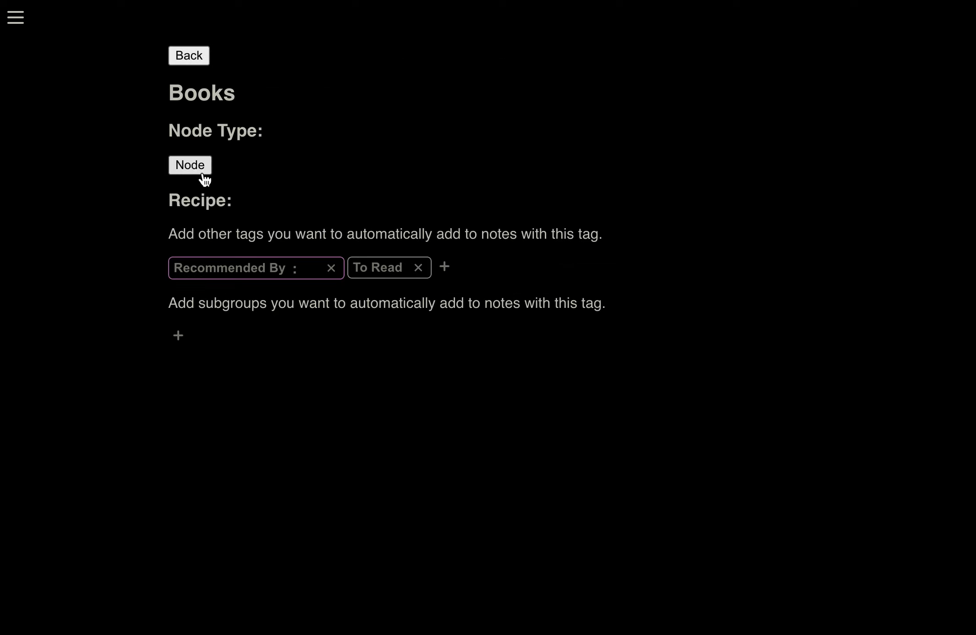
{"action": "left_click", "coordinate": [444, 269]}
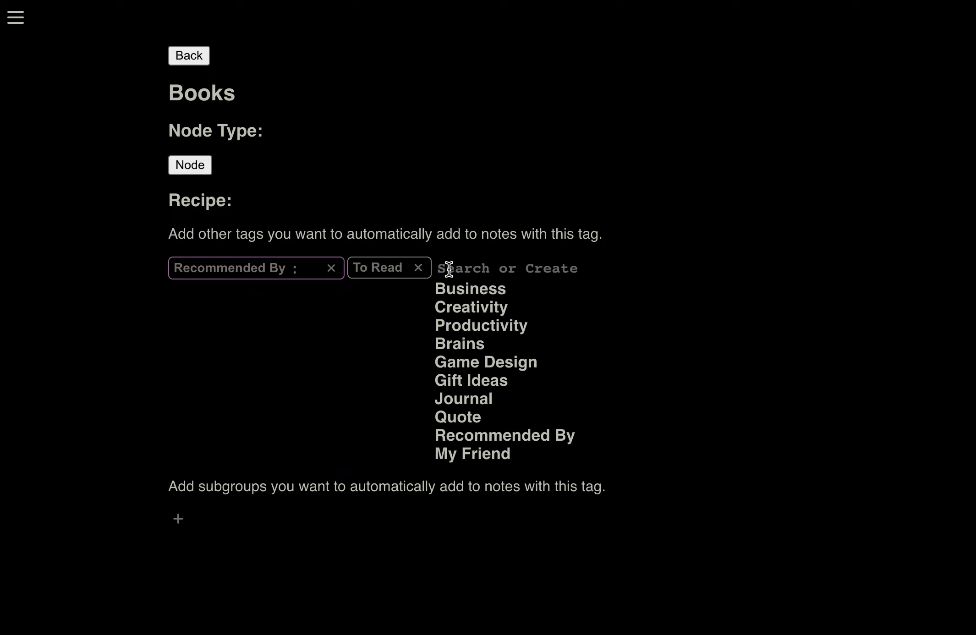
{"action": "type", "text": "Last"}
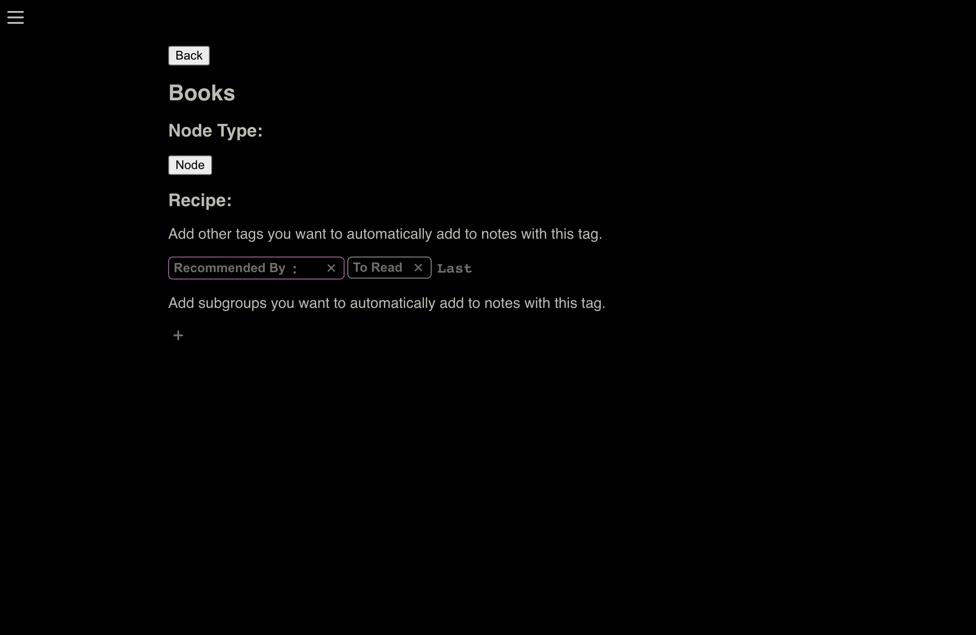
{"action": "type", "text": " REad"}
{"action": "key", "text": "Return"}
{"action": "left_click", "coordinate": [473, 270]}
{"action": "left_click", "coordinate": [241, 83]}
{"action": "key", "text": "BackSpace"}
{"action": "type", "text": "e"}
Set the Last Read tag's node type to Prop with Date as its value type.
{"action": "left_click", "coordinate": [205, 61]}
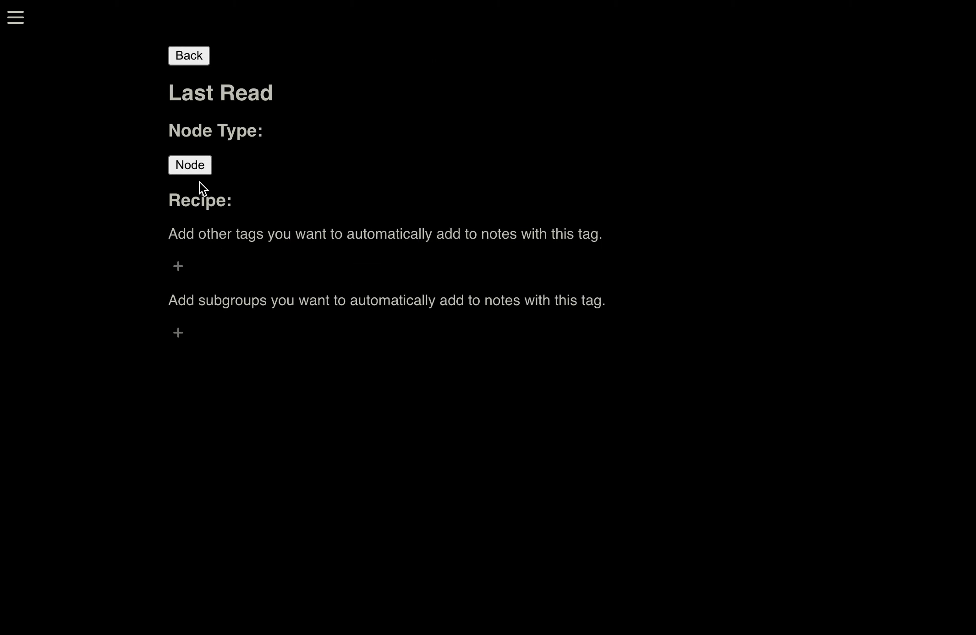
{"action": "left_click", "coordinate": [193, 166]}
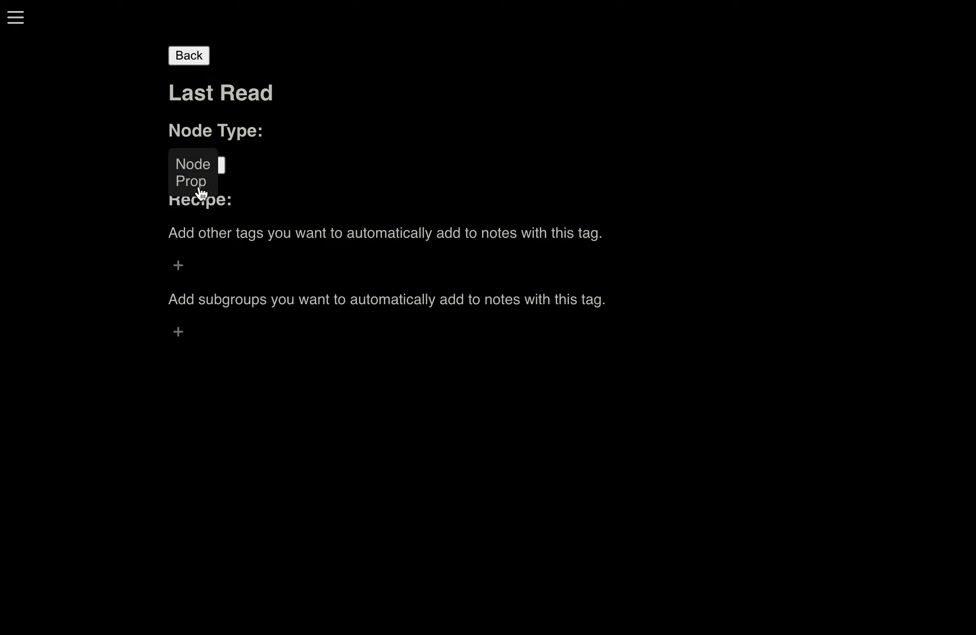
{"action": "left_click", "coordinate": [200, 192]}
{"action": "left_click", "coordinate": [200, 190]}
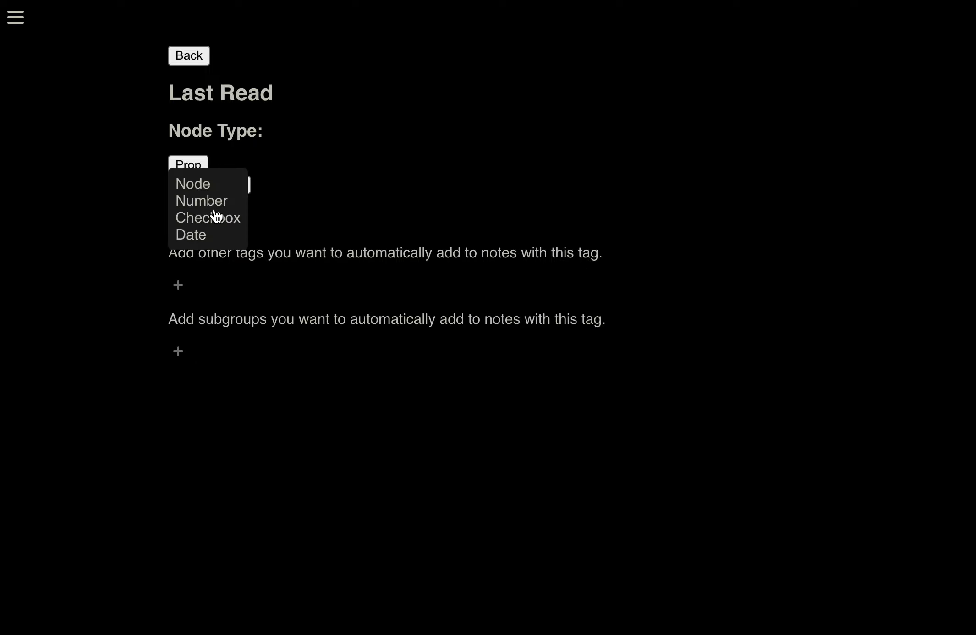
{"action": "left_click", "coordinate": [198, 242]}
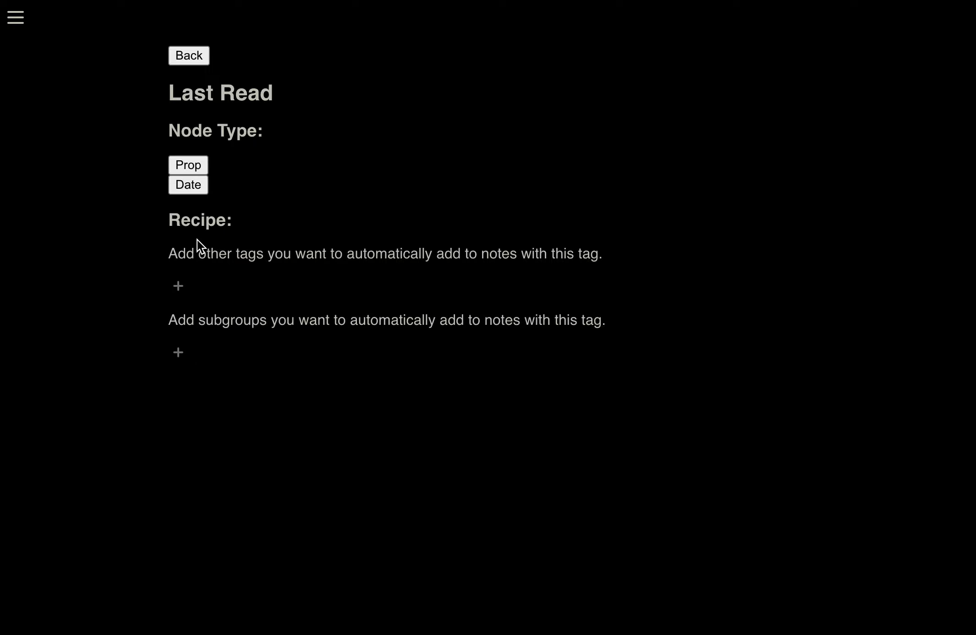
{"action": "left_click", "coordinate": [190, 65]}
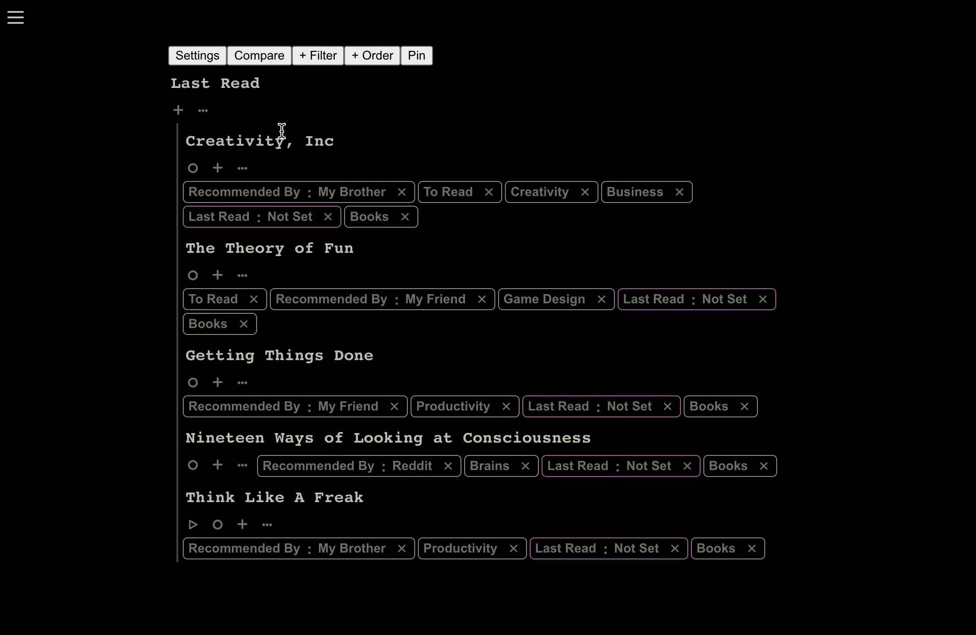
Filter the Last Read notes by To Read, and return to Books with its To Read filter switched to excluding.
{"action": "left_click", "coordinate": [329, 59]}
{"action": "left_click", "coordinate": [277, 103]}
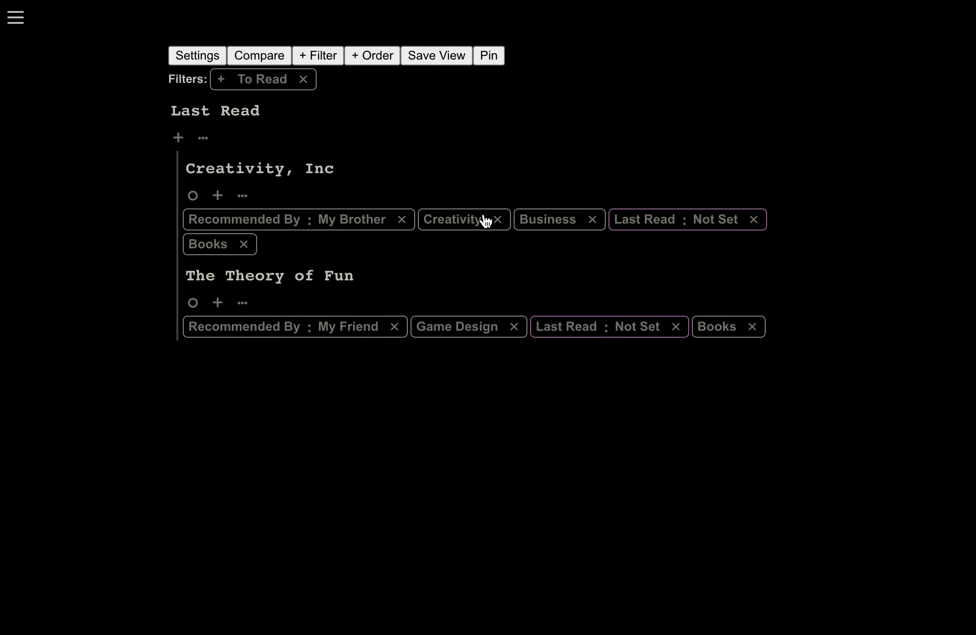
{"action": "left_click", "coordinate": [203, 241]}
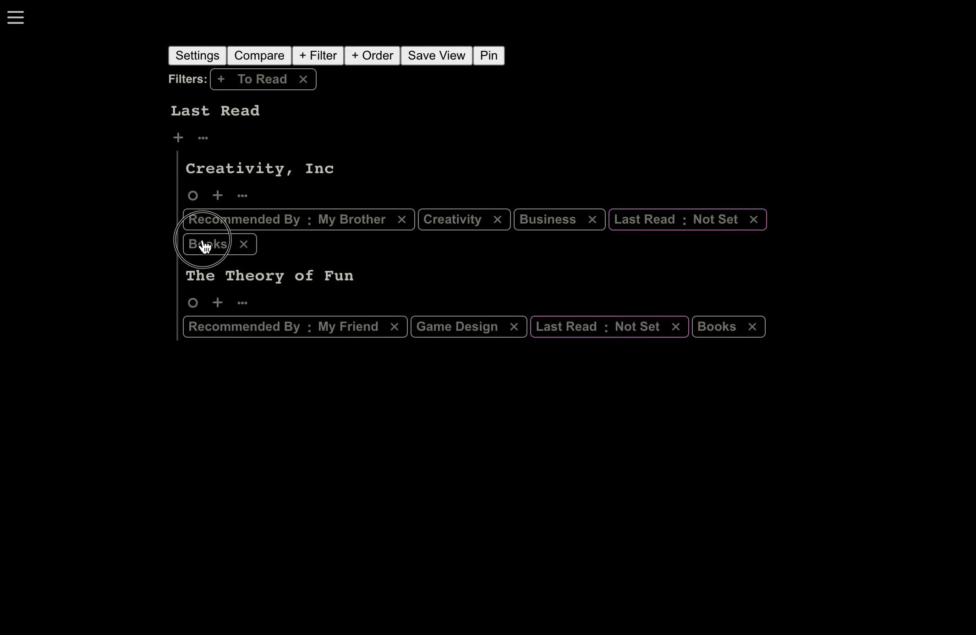
{"action": "left_click", "coordinate": [221, 80]}
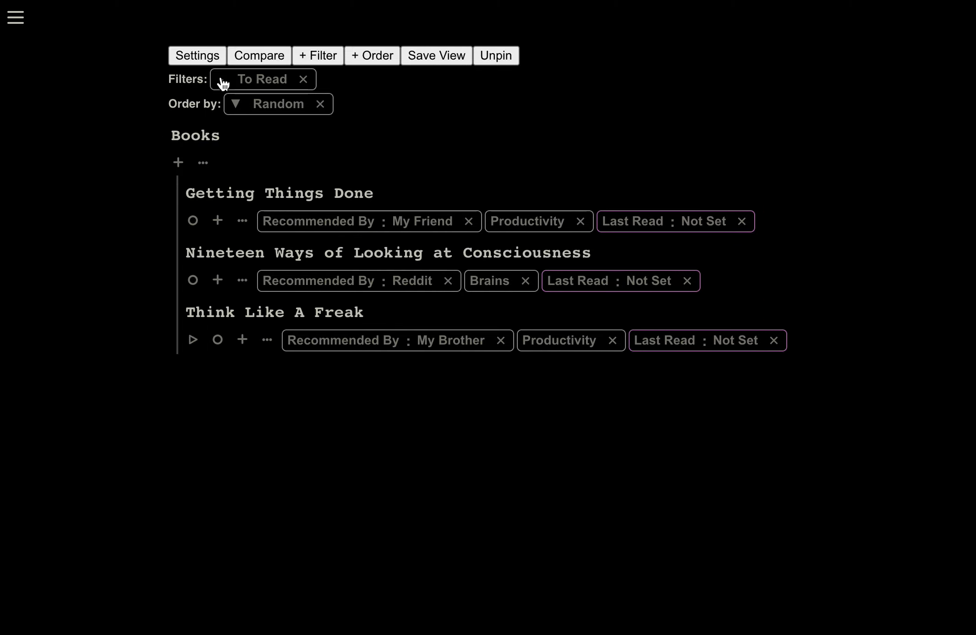
Set Last Read to today, 2023/08/16, on Getting Things Done and to 2023/05/16 on Nineteen Ways of Looking at Consciousness.
{"action": "left_click", "coordinate": [718, 228]}
{"action": "left_click", "coordinate": [726, 248]}
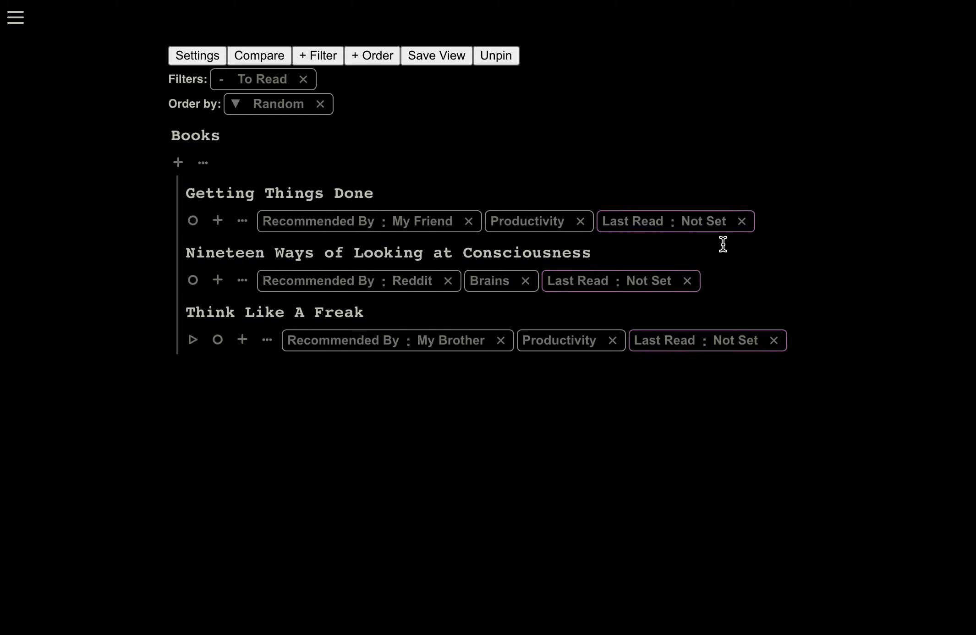
{"action": "left_click", "coordinate": [654, 281]}
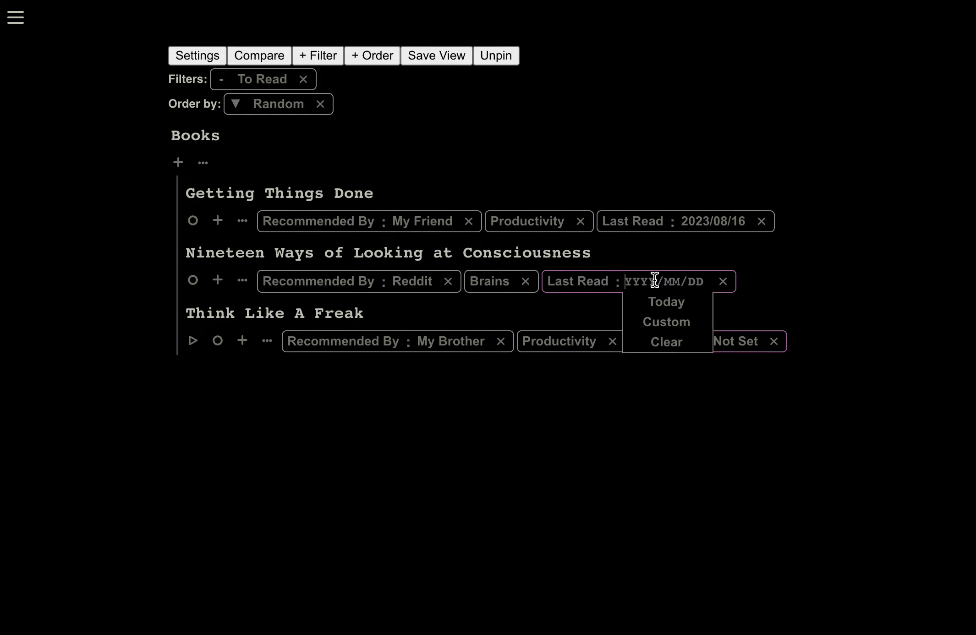
{"action": "left_click", "coordinate": [667, 321]}
{"action": "left_click", "coordinate": [570, 338]}
{"action": "left_click", "coordinate": [569, 340]}
{"action": "left_click", "coordinate": [569, 339]}
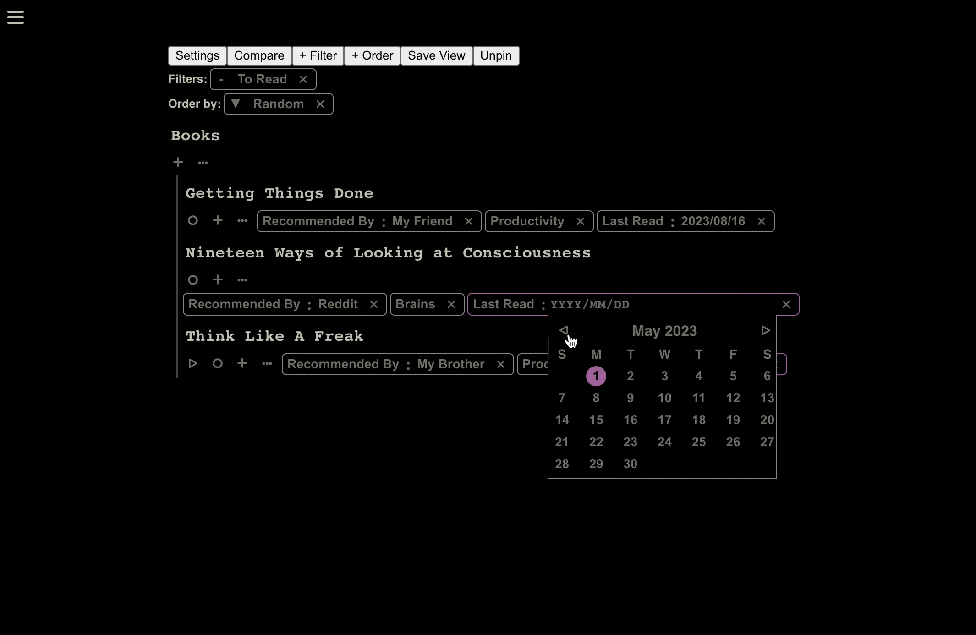
{"action": "left_click", "coordinate": [635, 413]}
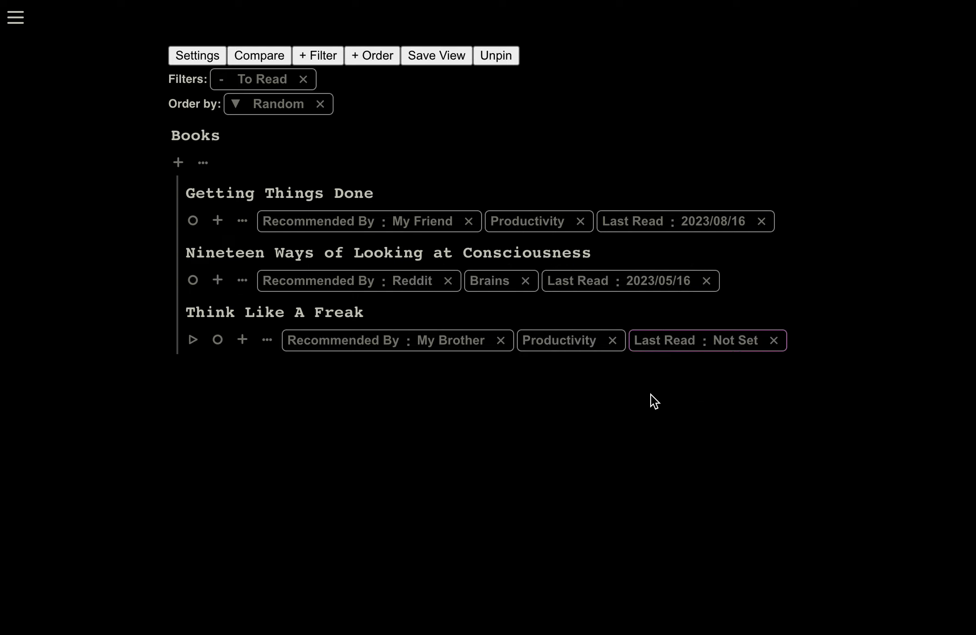
Set the Last Read date of Think Like A Freak to 2000/01/01.
{"action": "left_click", "coordinate": [726, 343]}
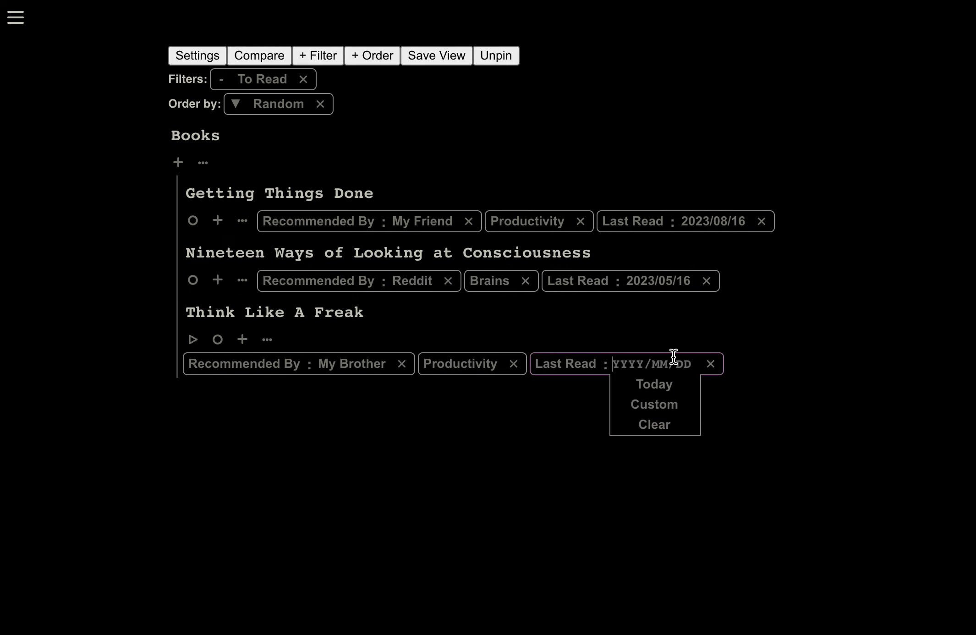
{"action": "type", "text": "200"}
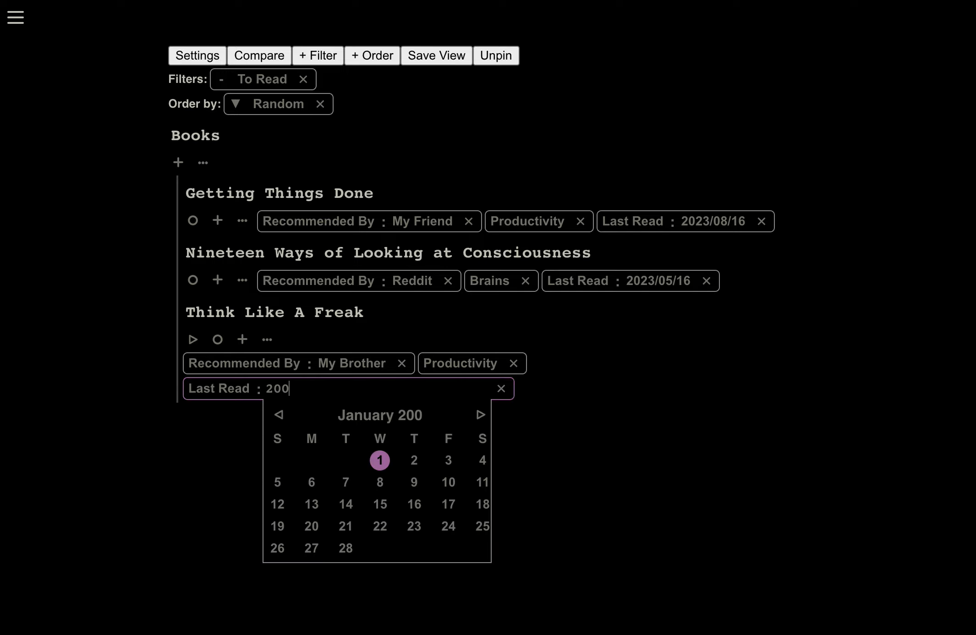
{"action": "type", "text": "0/01"}
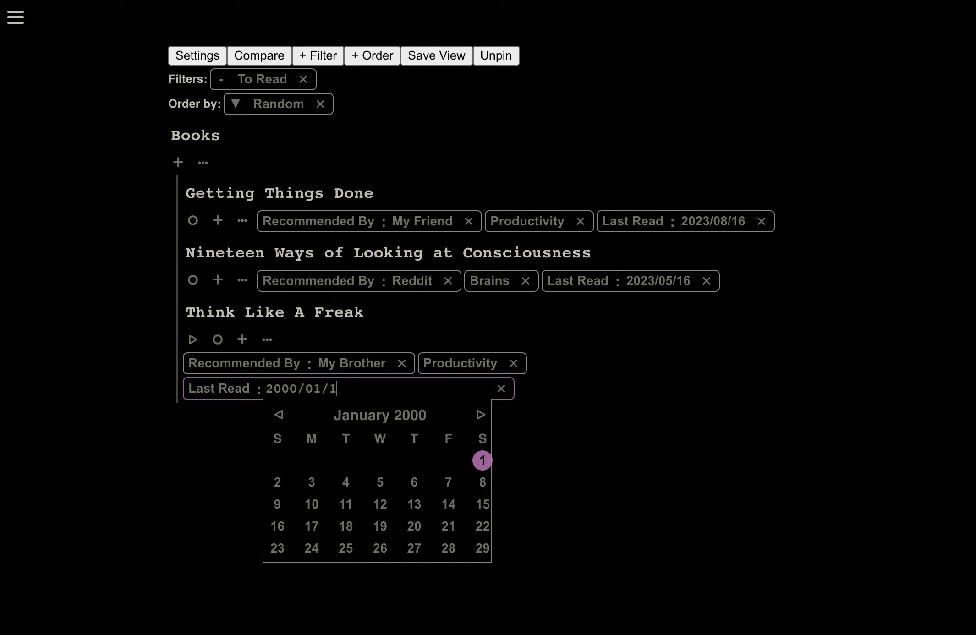
{"action": "type", "text": "/01"}
{"action": "key", "text": "Return"}
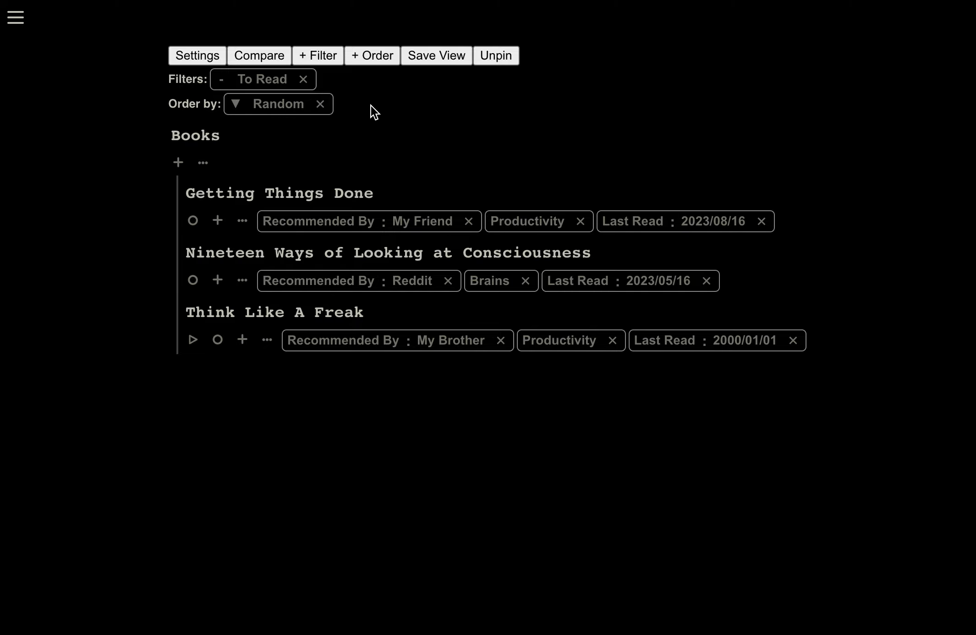
Order the Books notes by the Last Read property, save the view with the oldest date first, and check the reversed direction.
{"action": "left_click", "coordinate": [286, 117]}
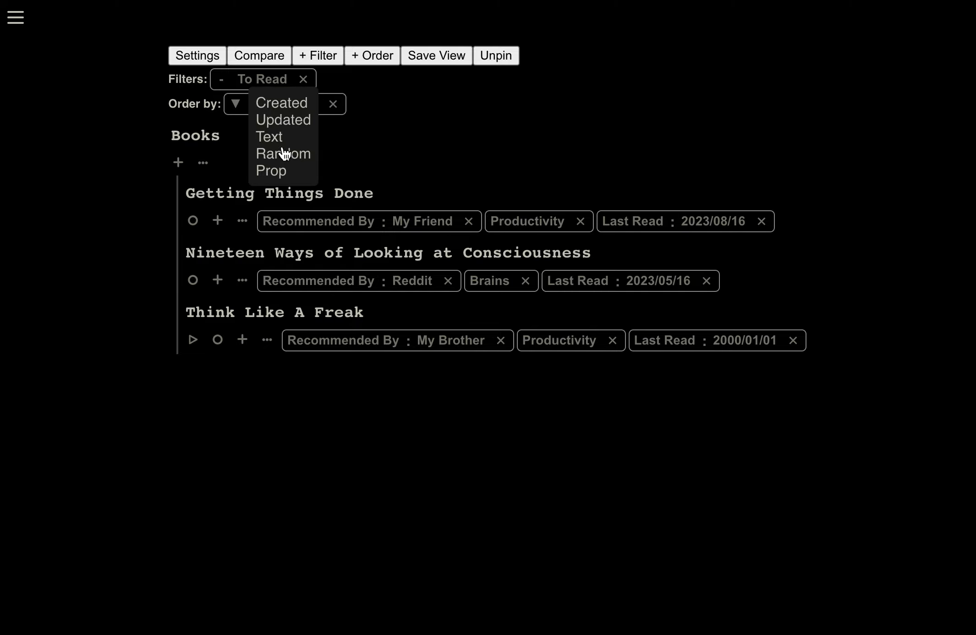
{"action": "left_click", "coordinate": [273, 172]}
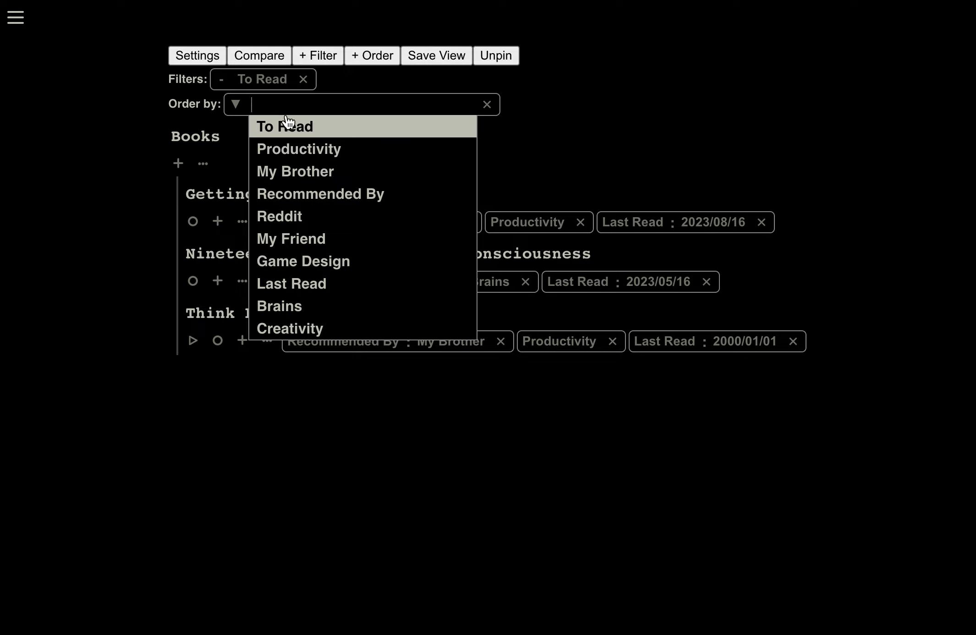
{"action": "left_click", "coordinate": [319, 284]}
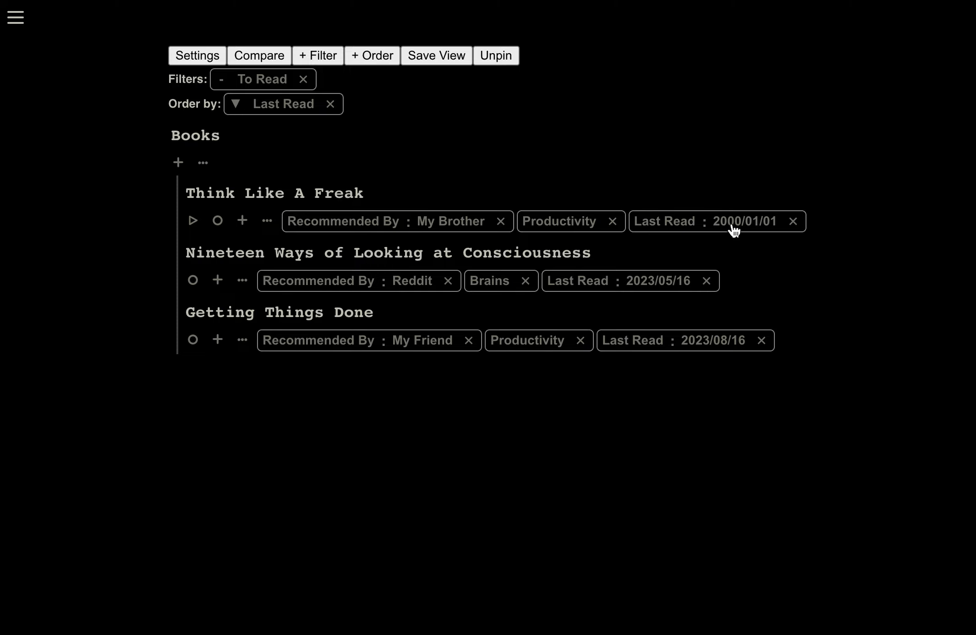
{"action": "left_click", "coordinate": [236, 105]}
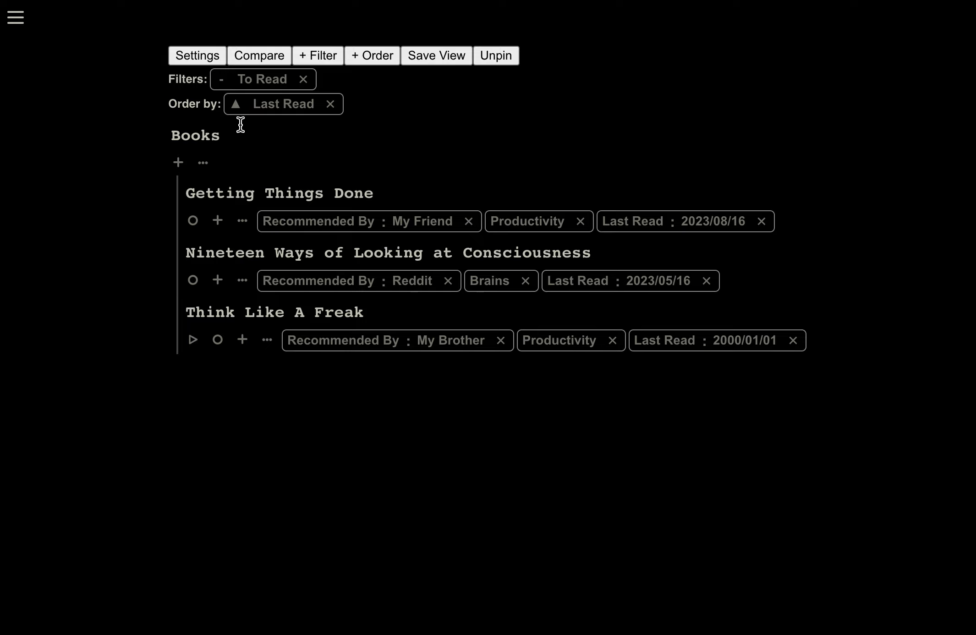
{"action": "left_click", "coordinate": [237, 112]}
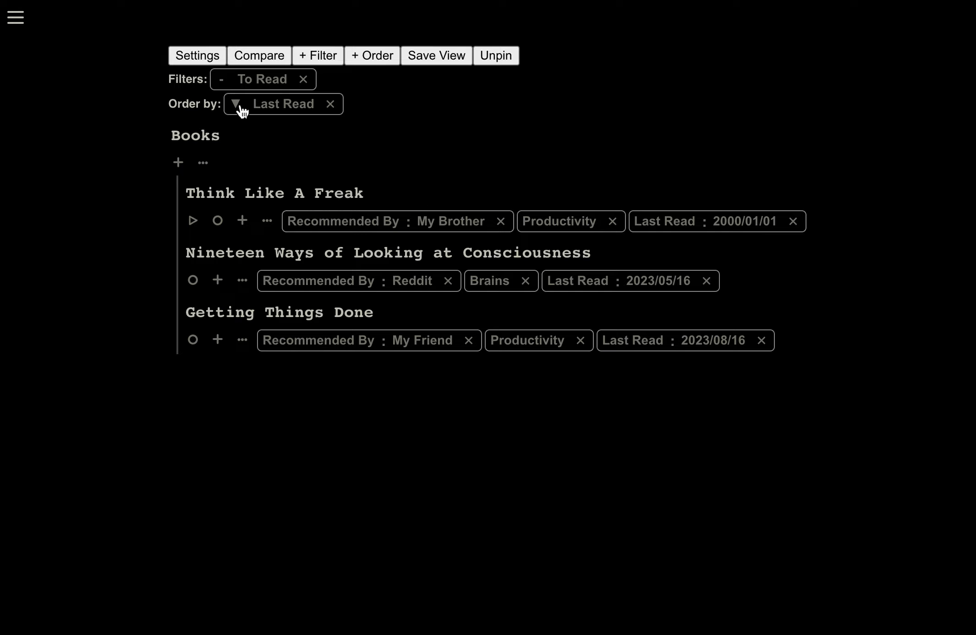
{"action": "left_click", "coordinate": [439, 63]}
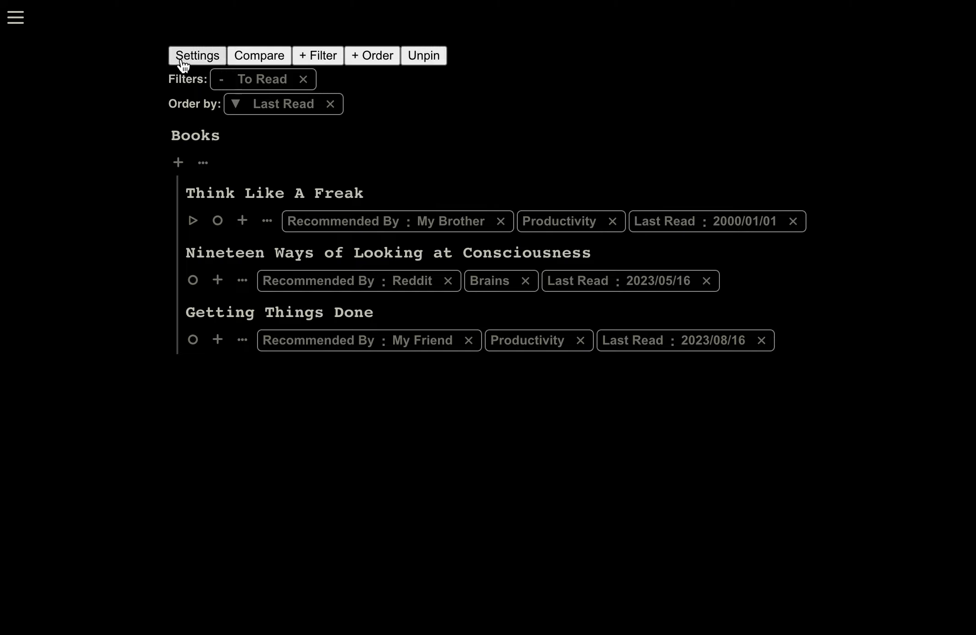
{"action": "left_click", "coordinate": [240, 108]}
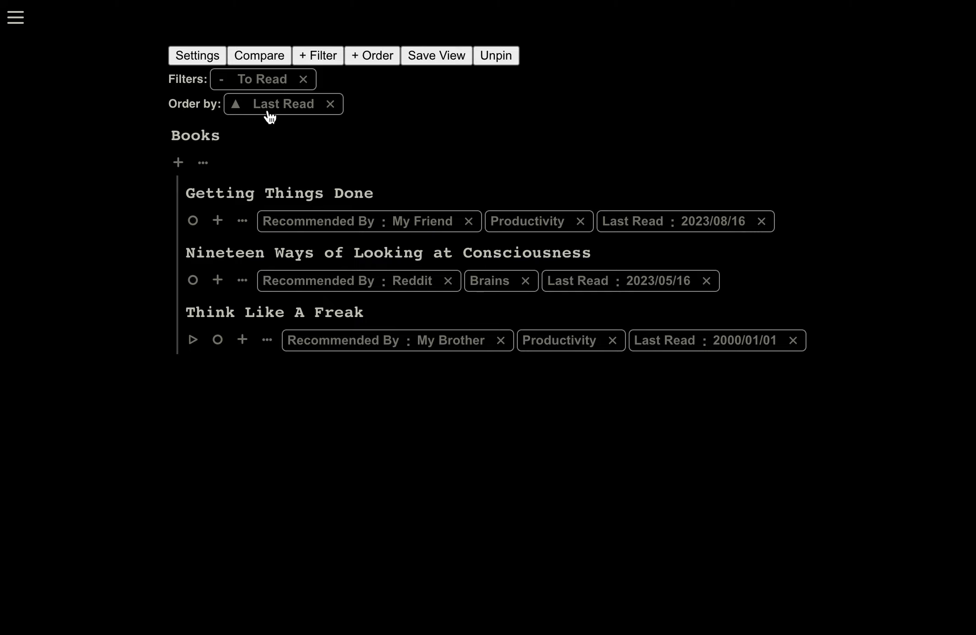
Add a new Rating tag to the Books recipe.
{"action": "left_click", "coordinate": [197, 56]}
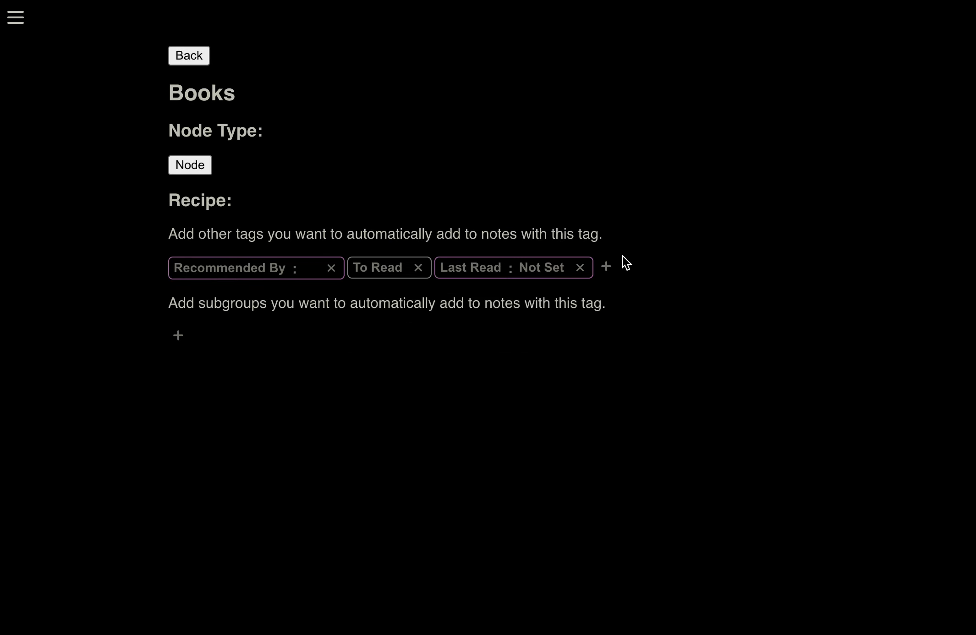
{"action": "left_click", "coordinate": [607, 267]}
{"action": "type", "text": "Rating"}
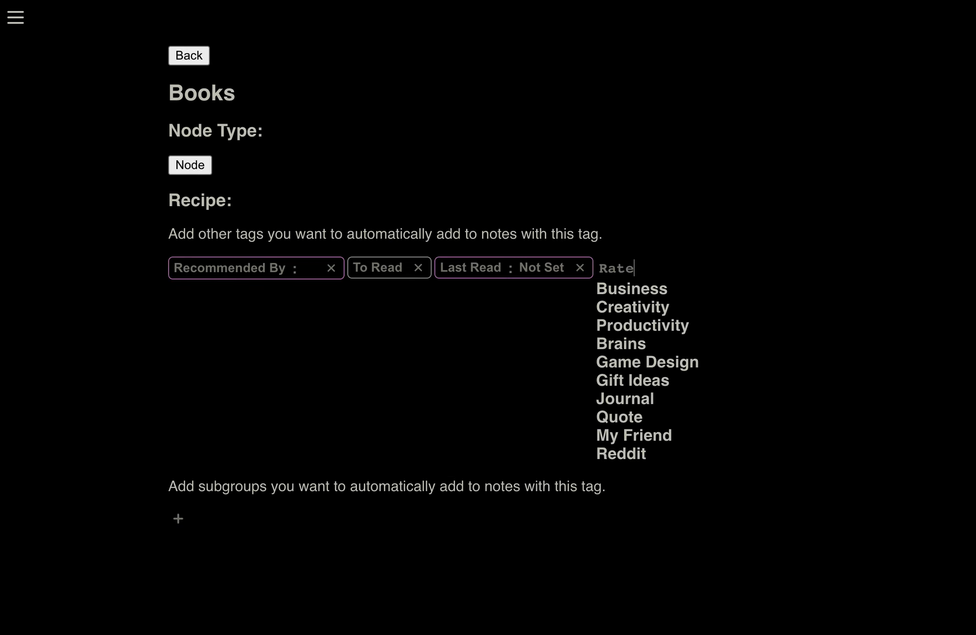
{"action": "key", "text": "Return"}
Make the Rating tag a Prop node type with Number as its value type.
{"action": "left_click", "coordinate": [621, 270]}
{"action": "left_click", "coordinate": [202, 63]}
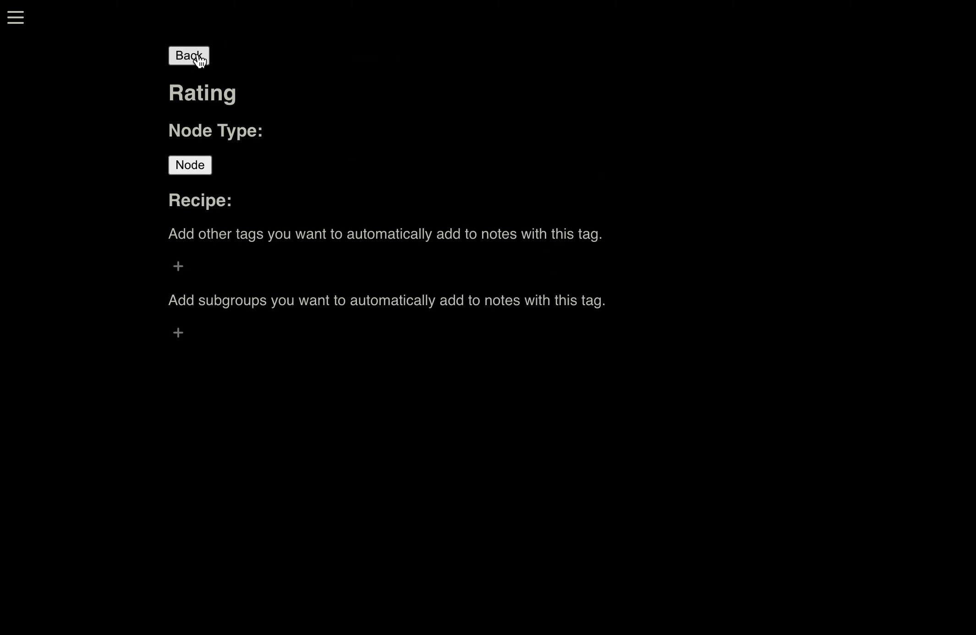
{"action": "left_click", "coordinate": [193, 177]}
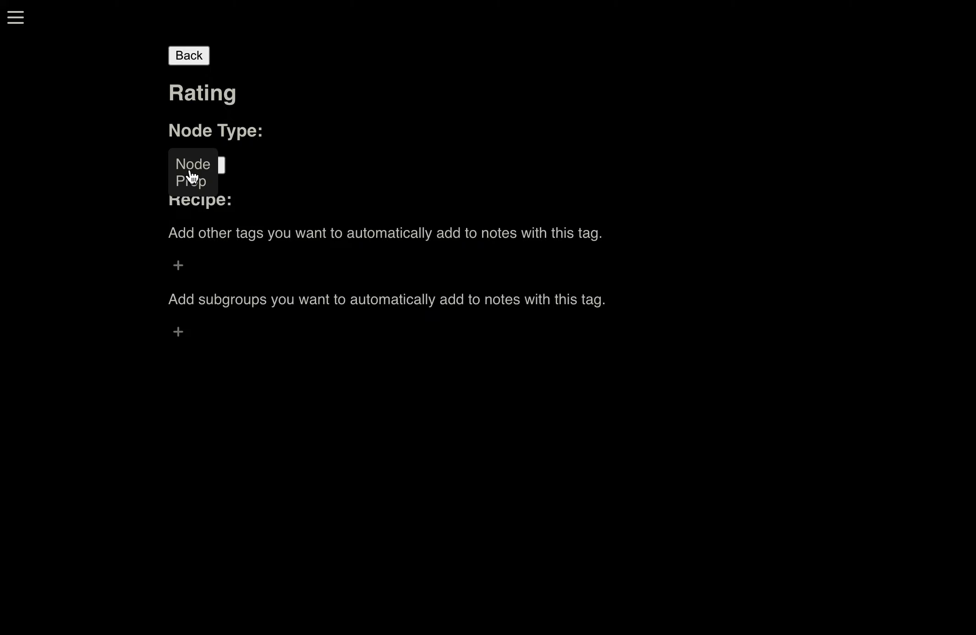
{"action": "left_click", "coordinate": [205, 191]}
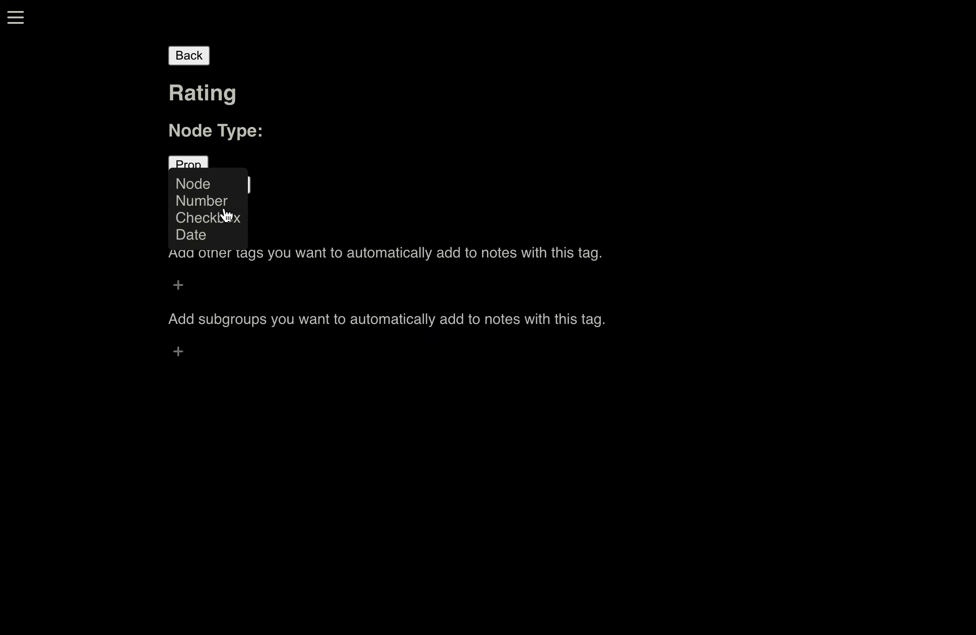
{"action": "left_click", "coordinate": [212, 202]}
{"action": "left_click", "coordinate": [189, 55]}
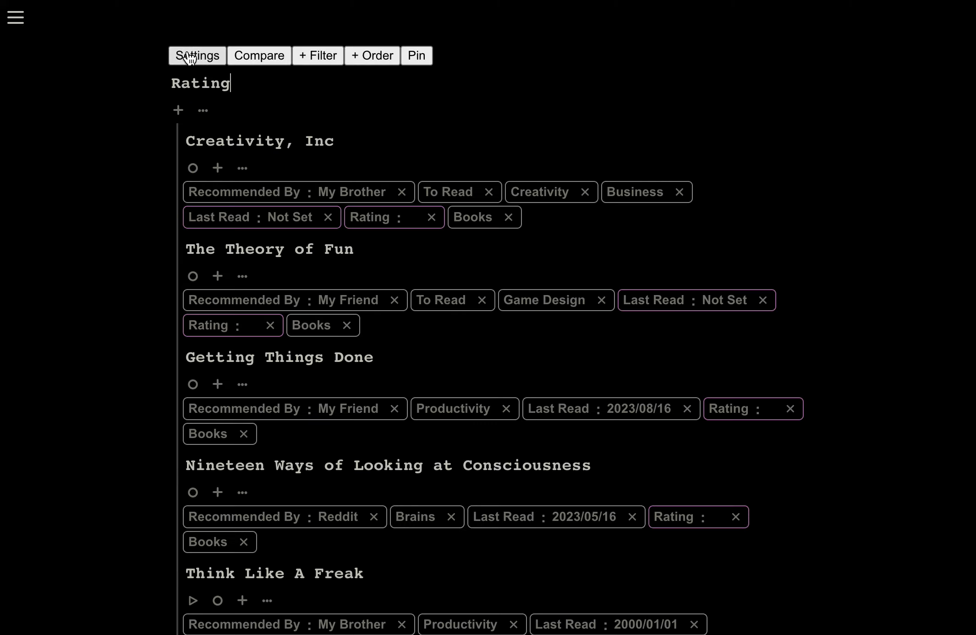
In Books, set Rating to 8 for Think Like A Freak, 11 for Nineteen Ways of Looking at Consciousness and 9 for Getting Things Done.
{"action": "scroll", "coordinate": [338, 308], "scroll_direction": "down", "scroll_amount": 1}
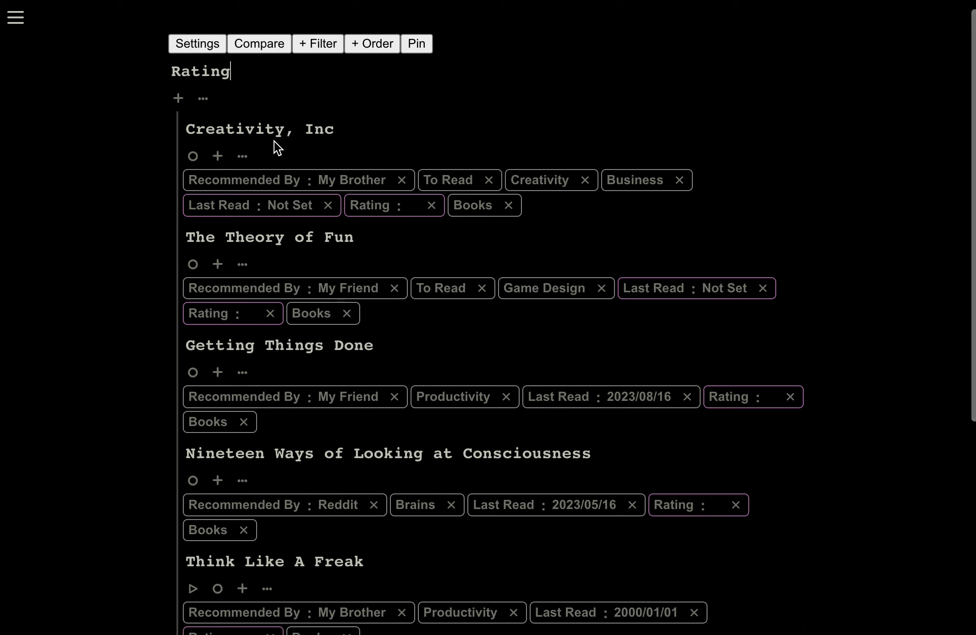
{"action": "left_click", "coordinate": [471, 210]}
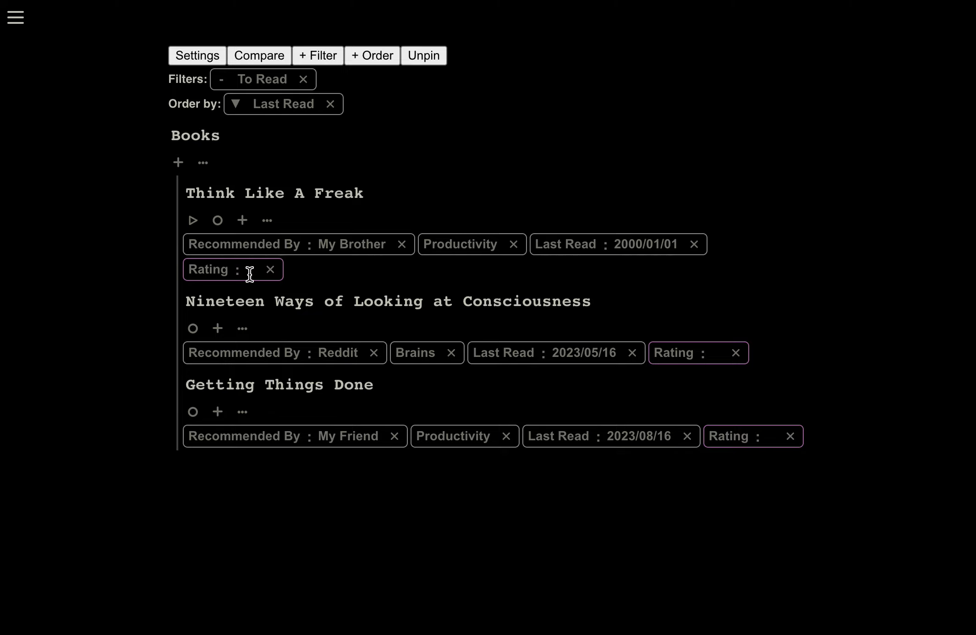
{"action": "type", "text": "8"}
{"action": "left_click", "coordinate": [719, 359]}
{"action": "type", "text": "11"}
{"action": "left_click", "coordinate": [771, 434]}
{"action": "type", "text": "9"}
Order the Books notes by Rating instead of Last Read, with the highest rating first.
{"action": "left_click", "coordinate": [276, 109]}
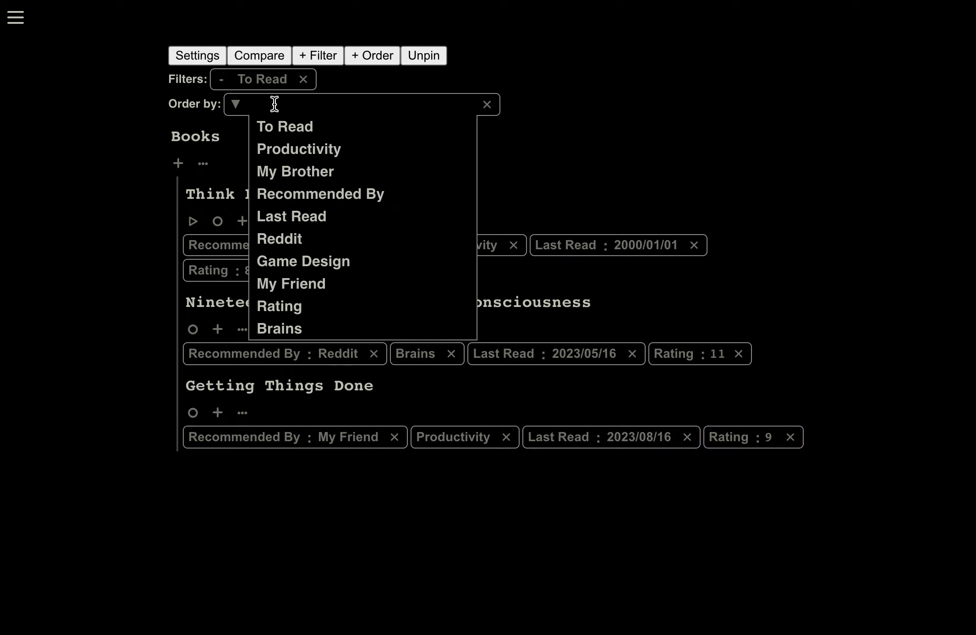
{"action": "type", "text": "Rating"}
{"action": "left_click", "coordinate": [378, 134]}
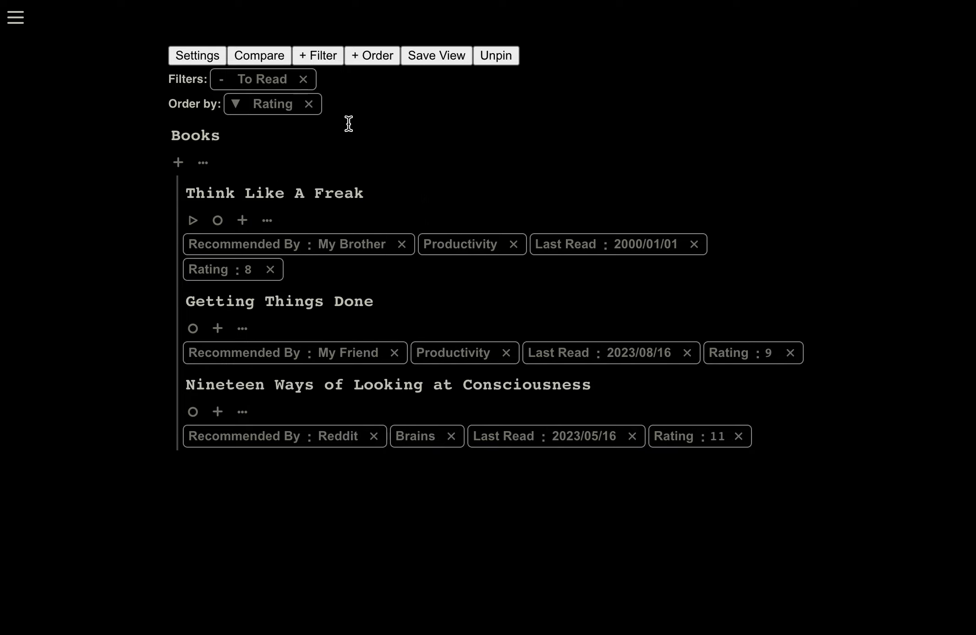
{"action": "left_click", "coordinate": [235, 105]}
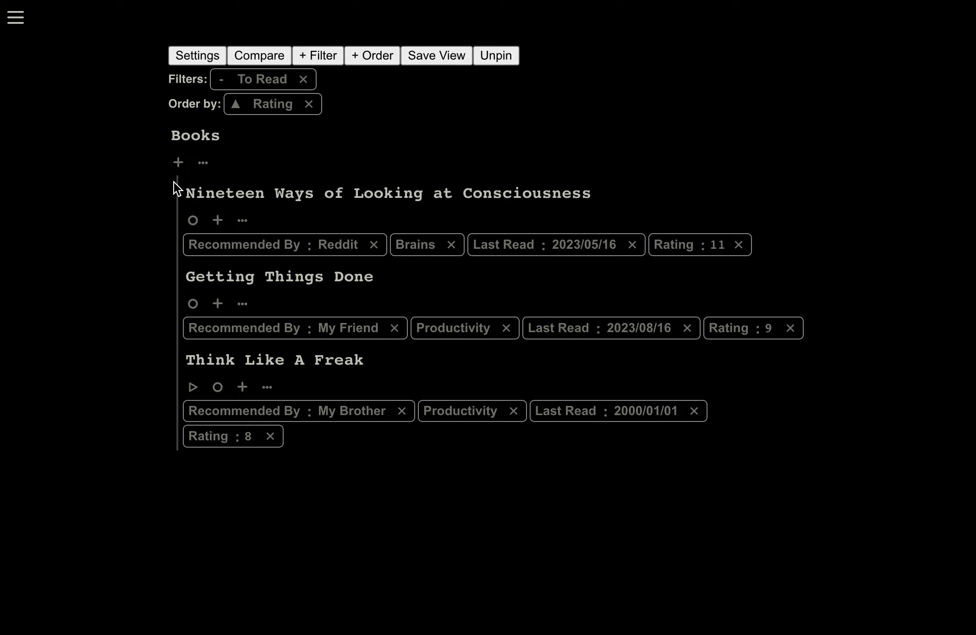
Replace the To Read filter on Books with one for Last Read on or after 2023/01/01.
{"action": "left_click", "coordinate": [306, 82]}
{"action": "left_click", "coordinate": [317, 56]}
{"action": "left_click", "coordinate": [317, 110]}
{"action": "left_click", "coordinate": [349, 82]}
{"action": "left_click", "coordinate": [370, 120]}
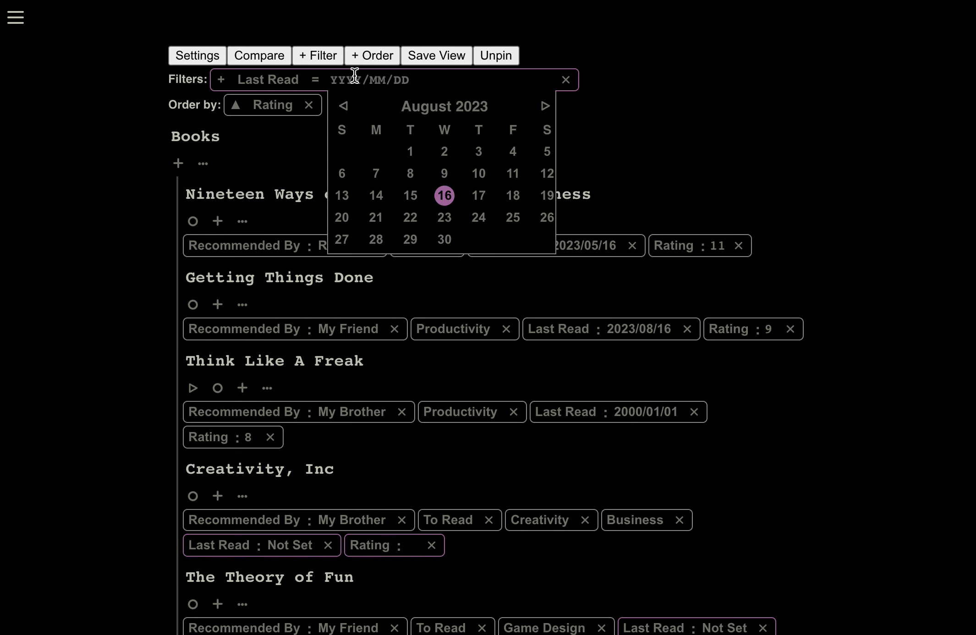
{"action": "type", "text": "2012"}
{"action": "key", "text": "BackSpace"}
{"action": "key", "text": "BackSpace"}
{"action": "type", "text": "23"}
{"action": "key", "text": "Return"}
{"action": "left_click", "coordinate": [315, 80]}
{"action": "left_click", "coordinate": [316, 142]}
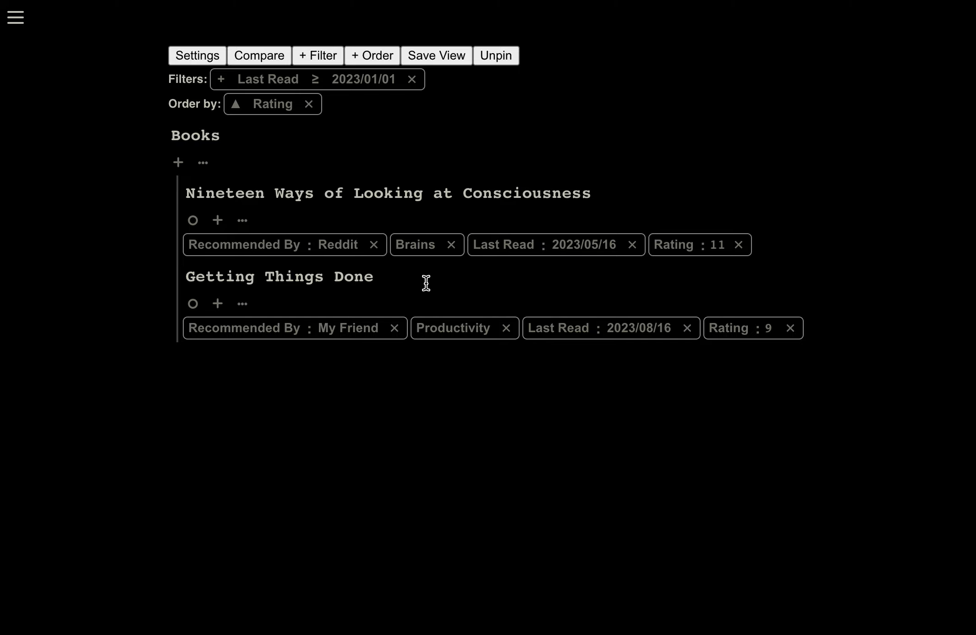
Create a new note titled "Atomic Habits".
{"action": "key", "text": "Escape"}
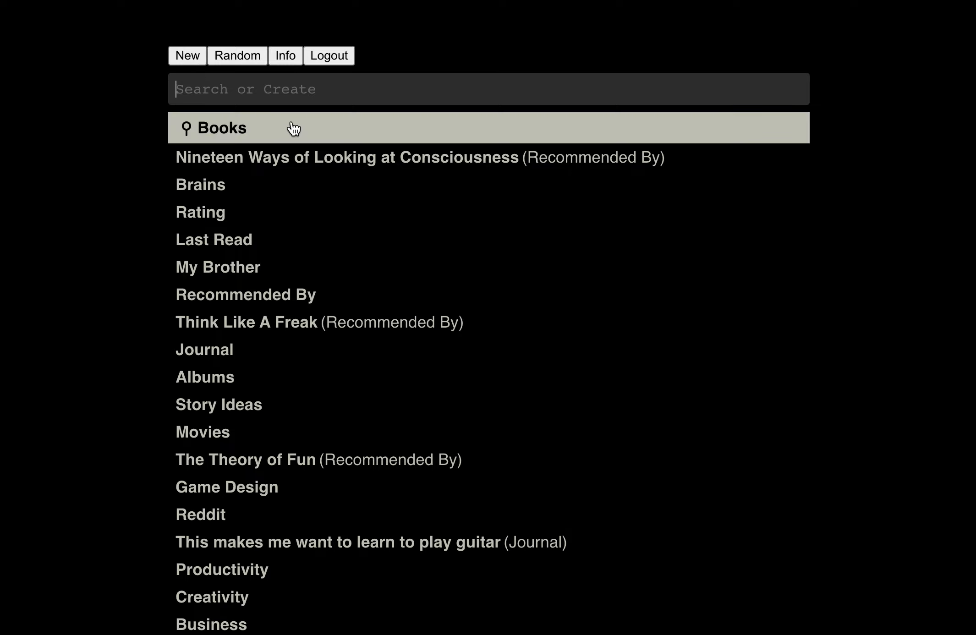
{"action": "left_click", "coordinate": [181, 59]}
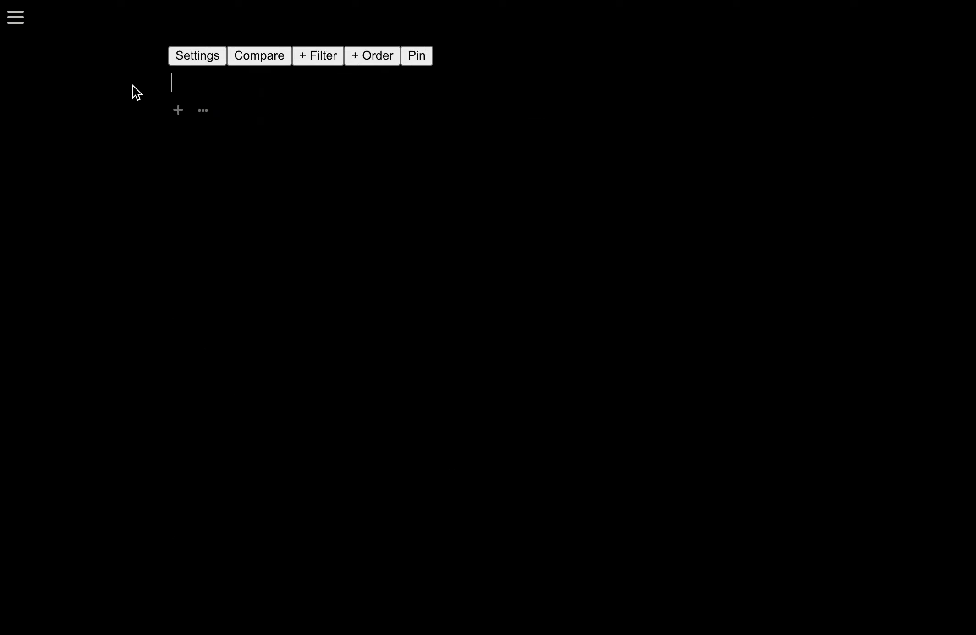
{"action": "type", "text": "Atomic"}
{"action": "type", "text": " Hanb"}
{"action": "key", "text": "BackSpace"}
{"action": "key", "text": "BackSpace"}
{"action": "type", "text": "bits"}
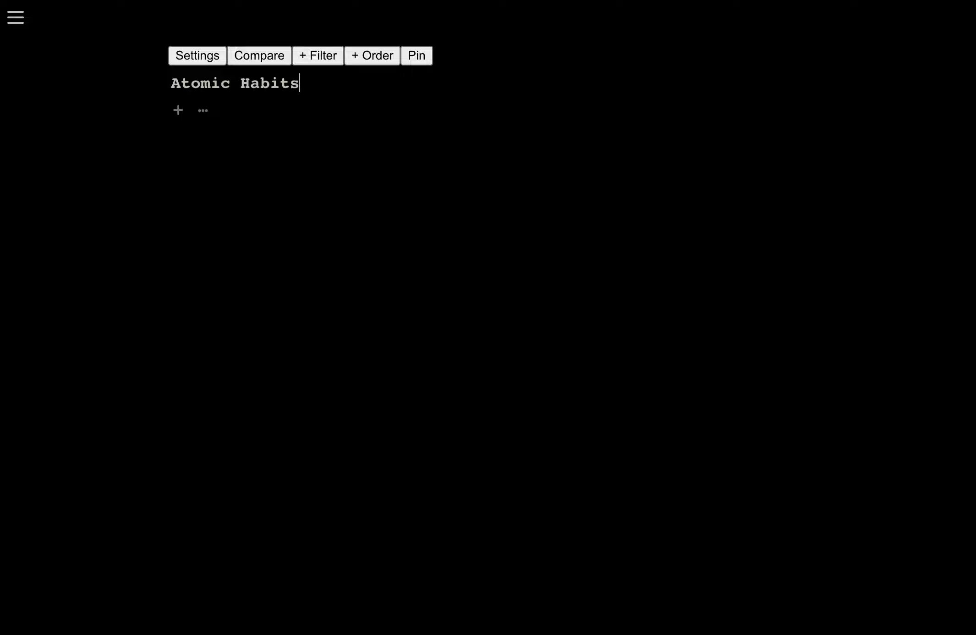
Tag the Atomic Habits note with Books and set its Recommended By property to My Brother.
{"action": "key", "text": "Tab"}
{"action": "key", "text": "Return"}
{"action": "type", "text": "Books"}
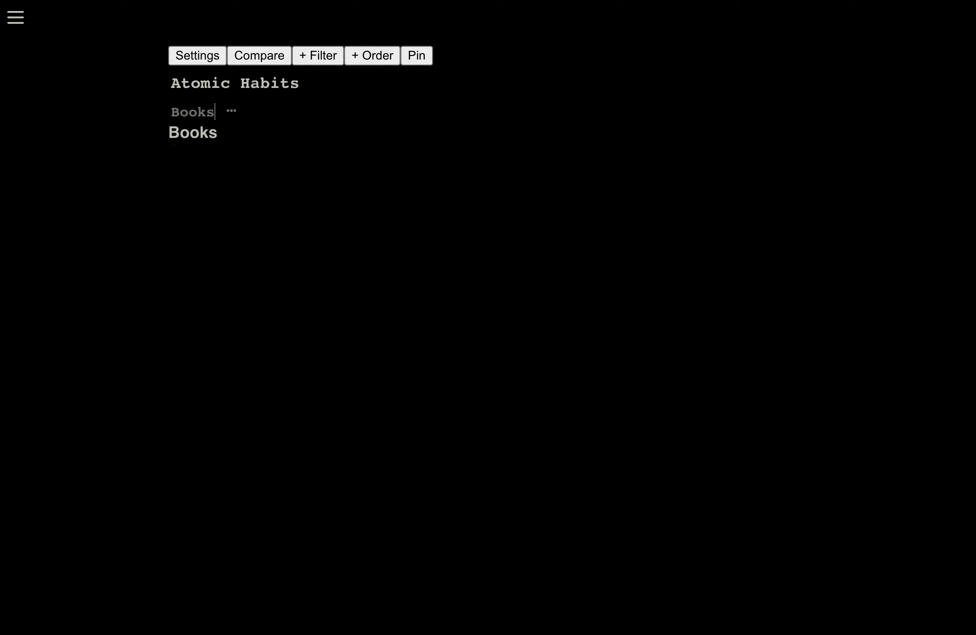
{"action": "key", "text": "Return"}
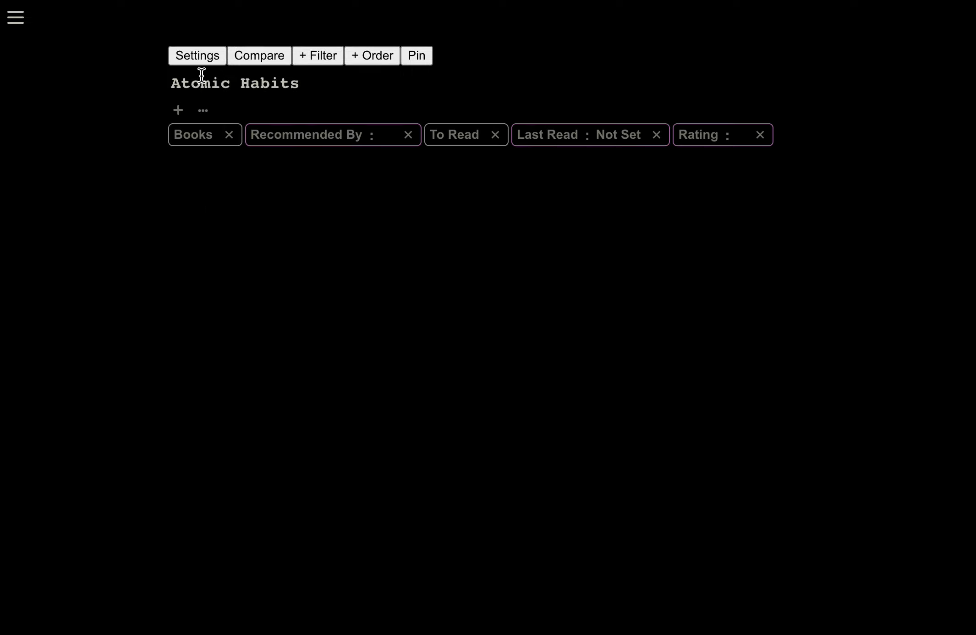
{"action": "left_click", "coordinate": [383, 138]}
{"action": "key", "text": "Down"}
{"action": "key", "text": "Down"}
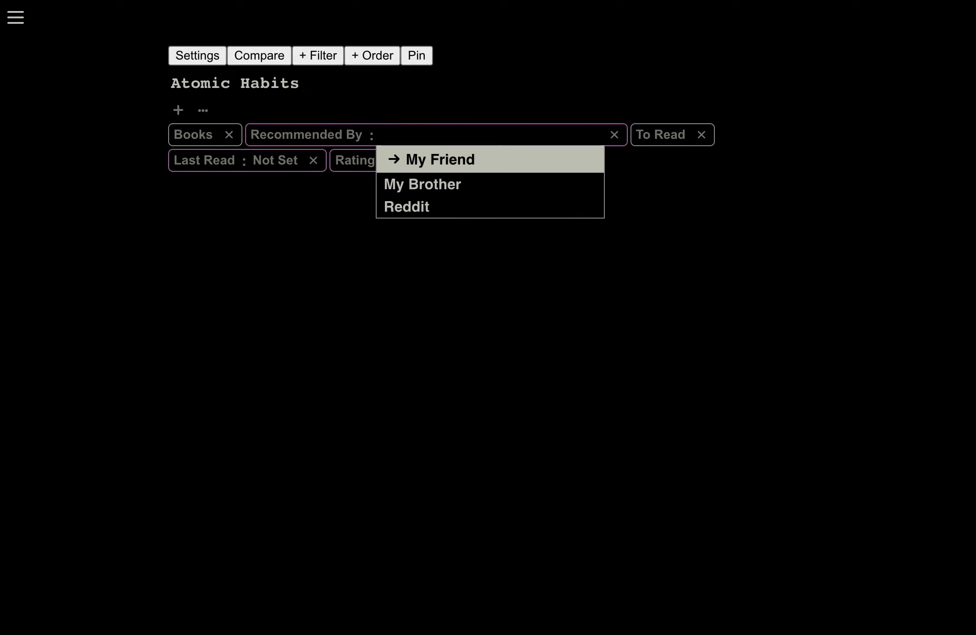
{"action": "key", "text": "Return"}
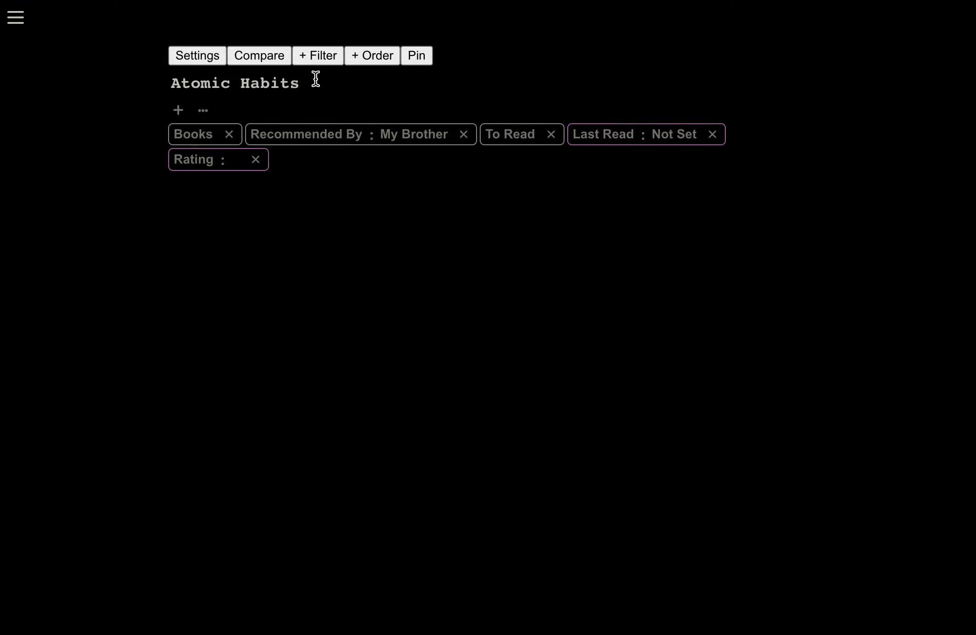
Add the existing Productivity tag to the Atomic Habits note.
{"action": "key", "text": "Return"}
{"action": "key", "text": "BackSpace"}
{"action": "key", "text": "Tab"}
{"action": "key", "text": "Return"}
{"action": "type", "text": "Pro"}
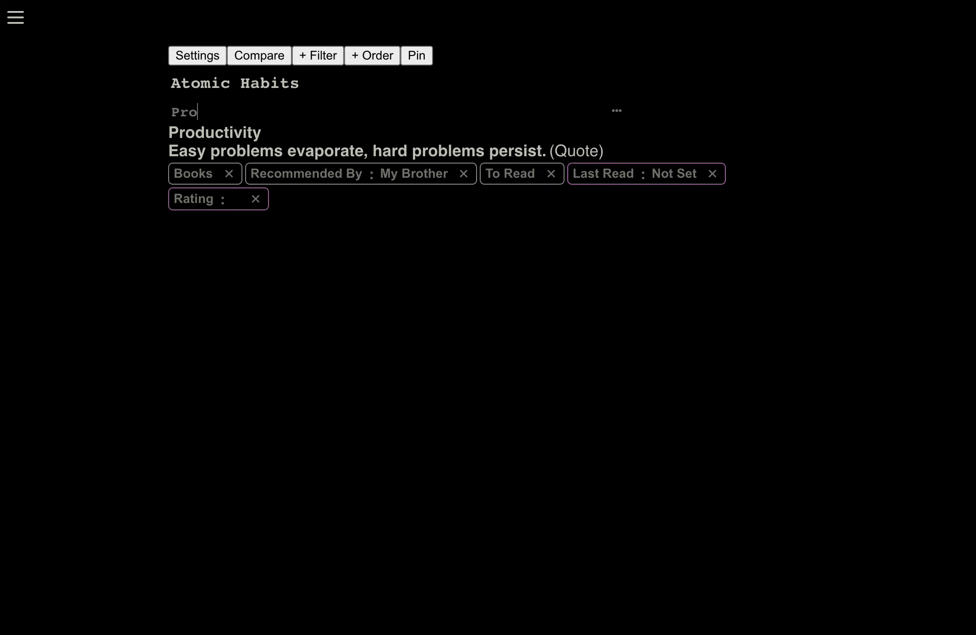
{"action": "key", "text": "Return"}
Add a child note under Atomic Habits reading "My brother really loved this one.".
{"action": "left_click", "coordinate": [303, 83]}
{"action": "key", "text": "Return"}
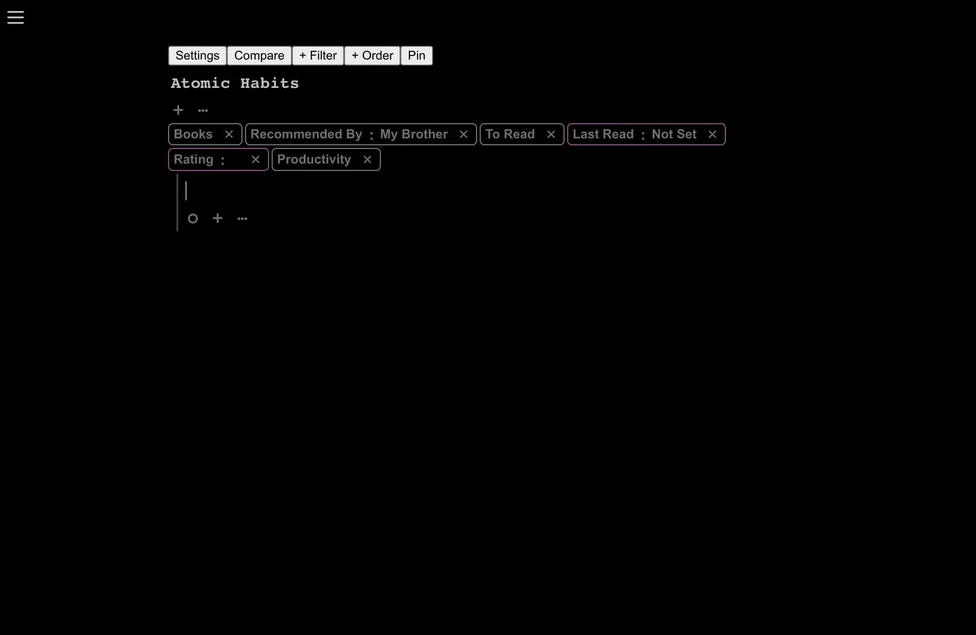
{"action": "type", "text": "My brother really lo"}
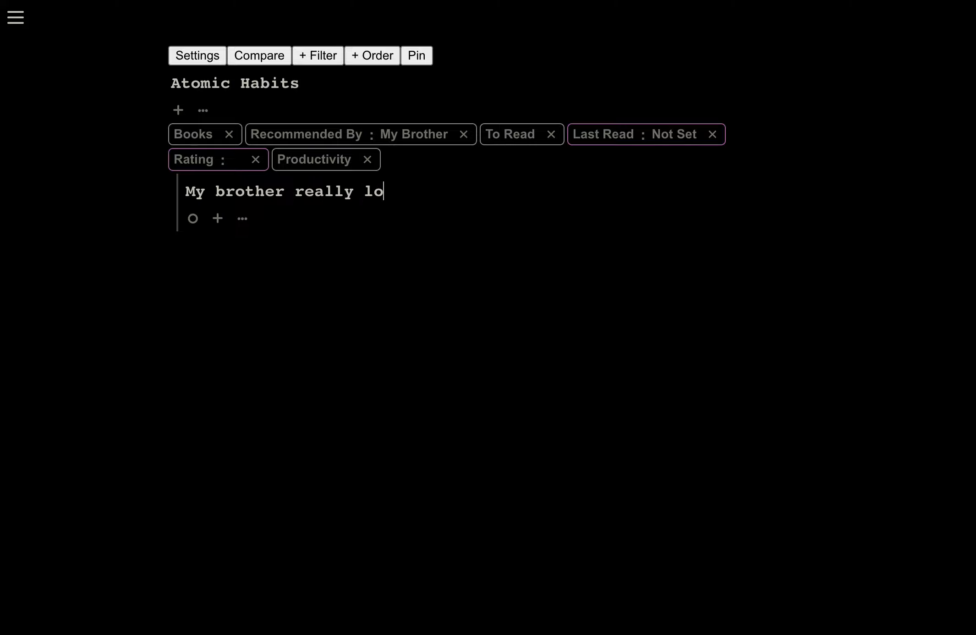
{"action": "type", "text": "ved this one."}
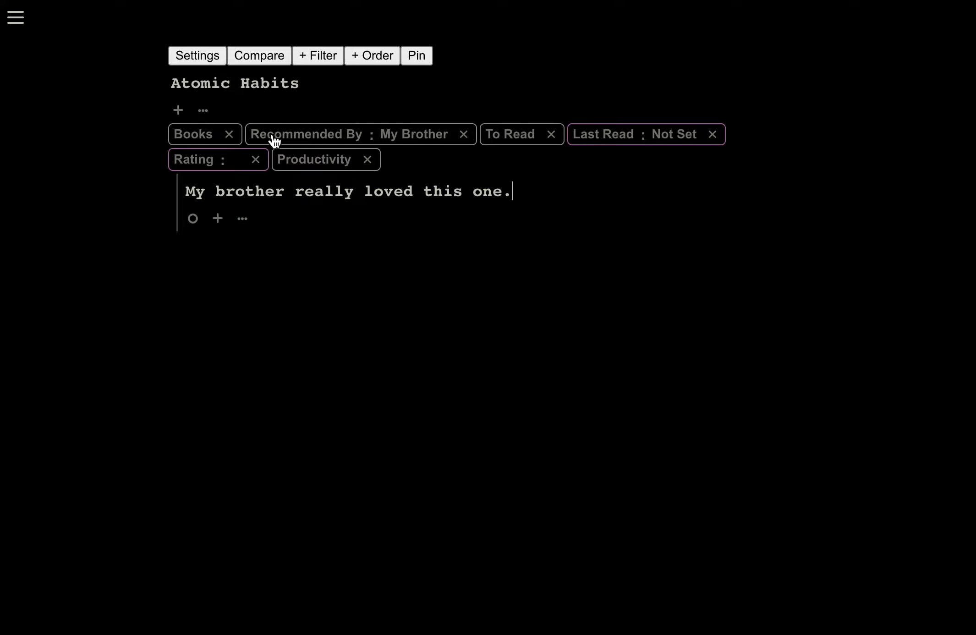
Switch the Books filter to include only To Read notes and remove the Last Read ordering.
{"action": "left_click", "coordinate": [194, 134]}
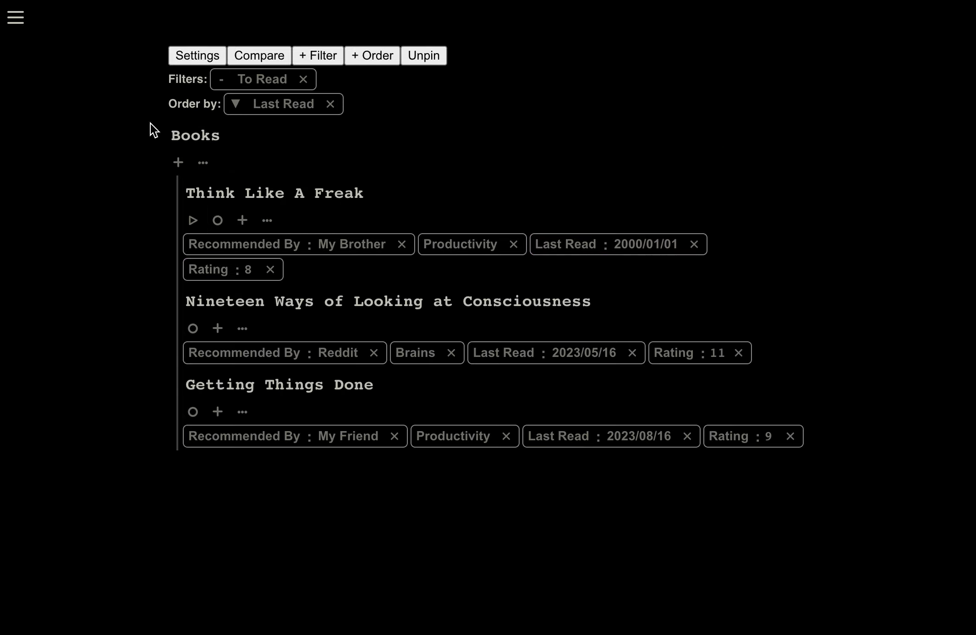
{"action": "left_click", "coordinate": [221, 81]}
{"action": "left_click", "coordinate": [273, 106]}
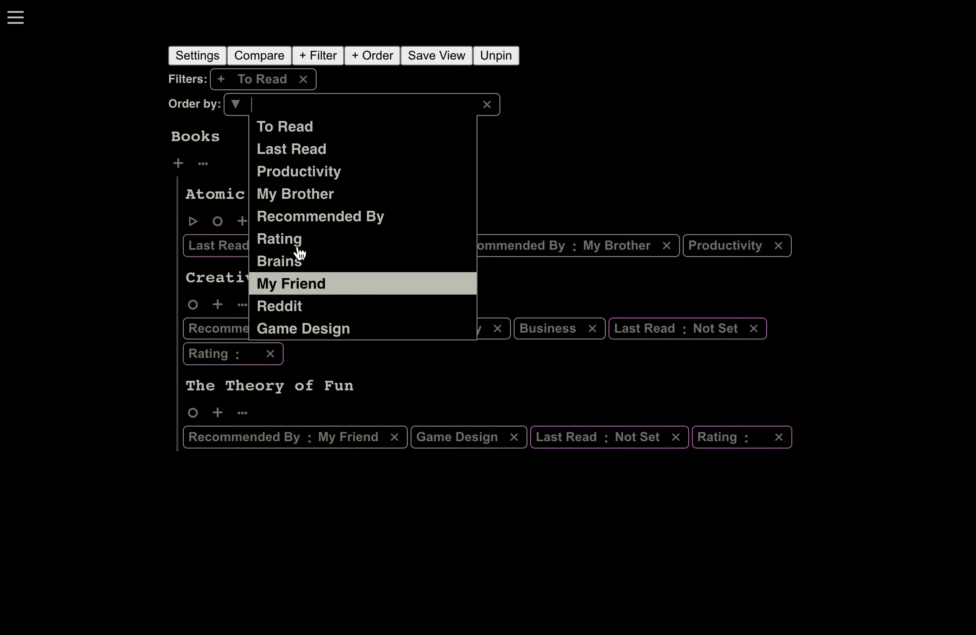
{"action": "left_click", "coordinate": [109, 126]}
{"action": "left_click", "coordinate": [278, 106]}
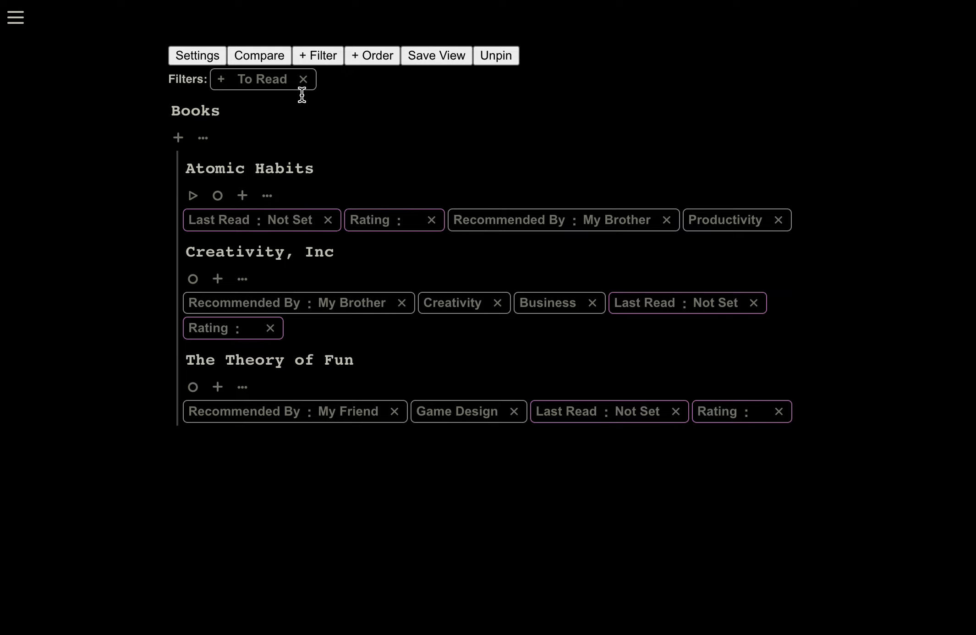
Order the Books notes by Created with the newest first, and save the view.
{"action": "left_click", "coordinate": [374, 57]}
{"action": "left_click", "coordinate": [236, 104]}
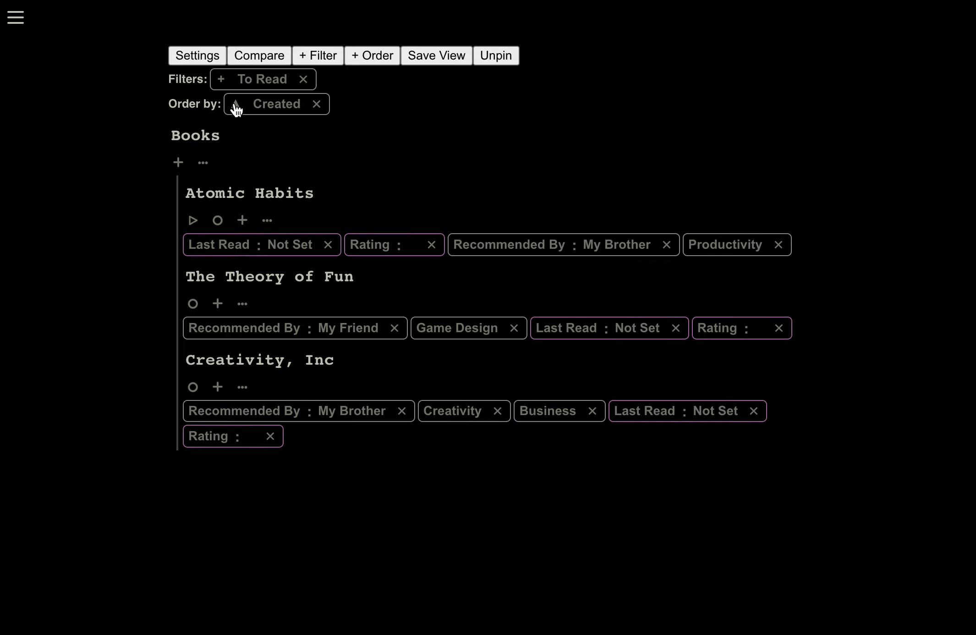
{"action": "left_click", "coordinate": [438, 56]}
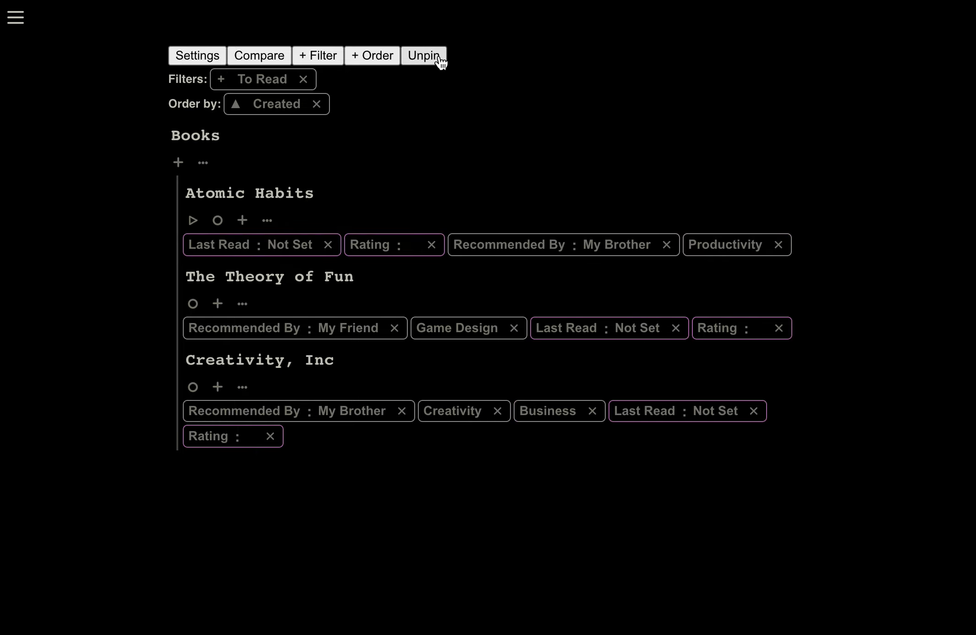